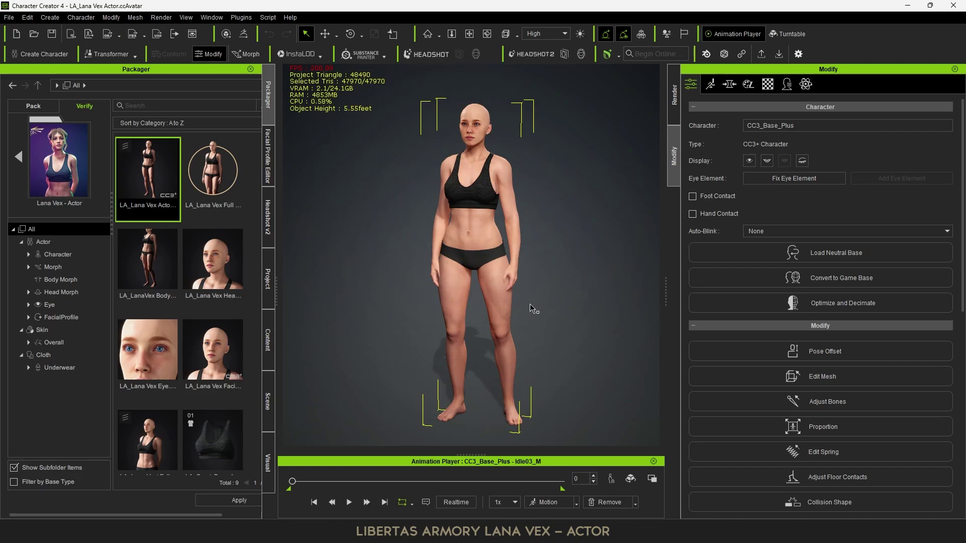
scroll(528, 296, up, 1)
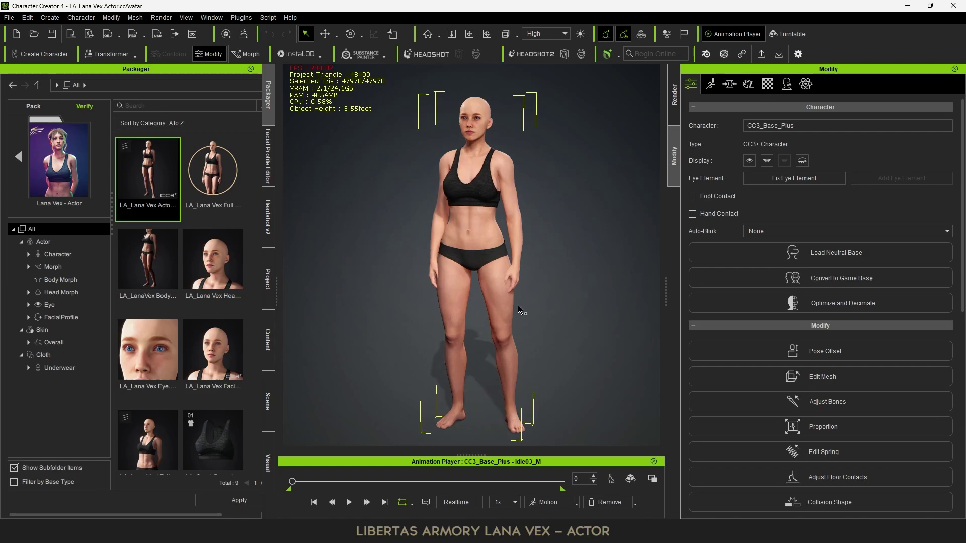
middle_drag(522, 337, 523, 324)
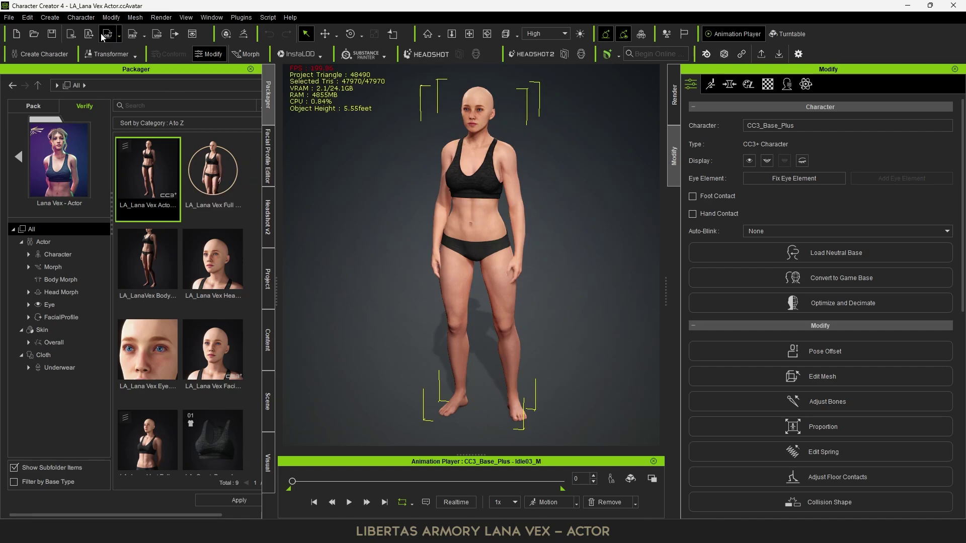
click(82, 17)
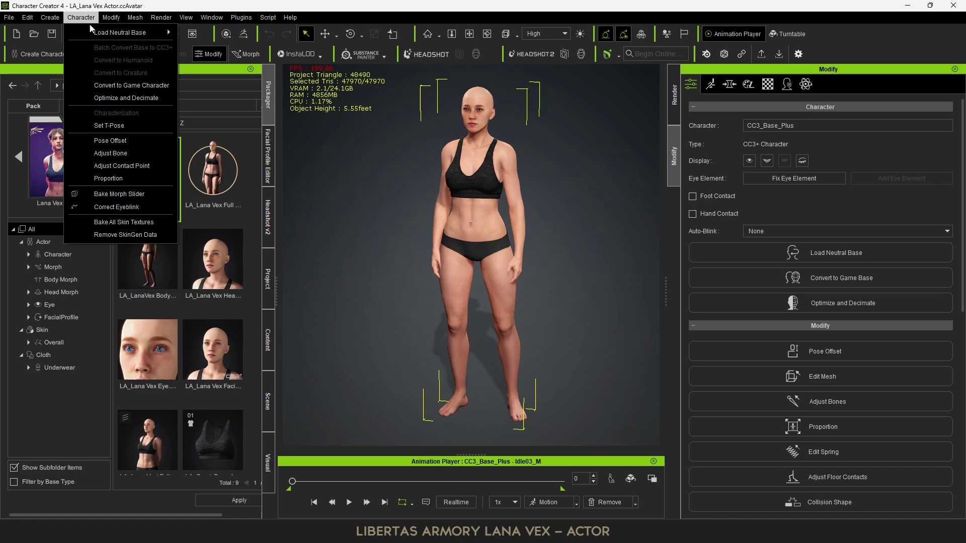
click(187, 15)
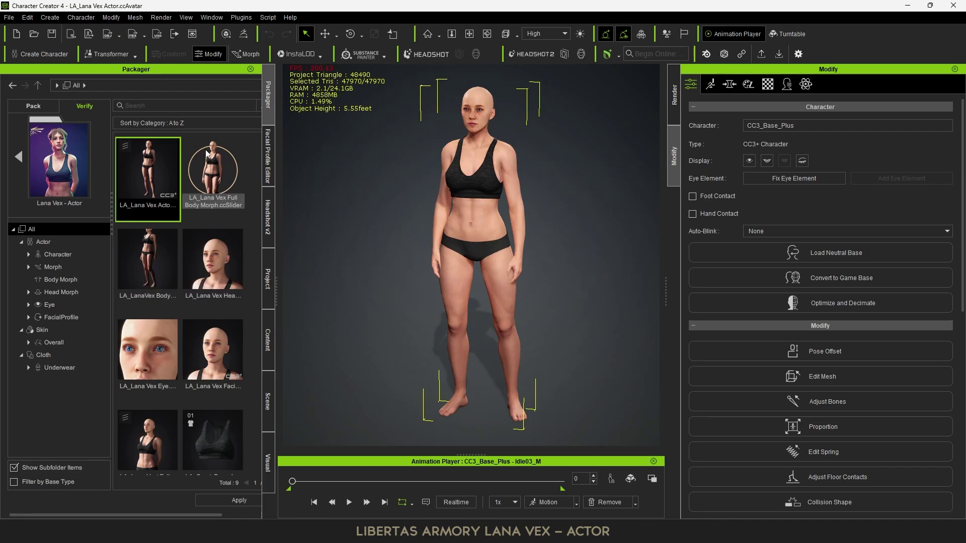
Step: Examine the Lana Vex - Actor pack's morph, eye, facial profile, skin and underwear items, and look at the character from several angles
scroll(223, 299, down, 1)
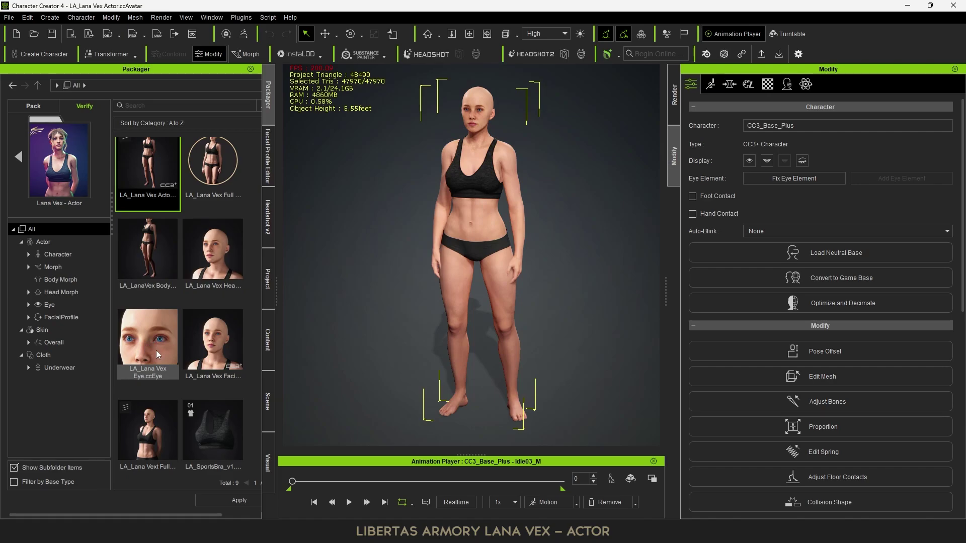
scroll(156, 350, up, 1)
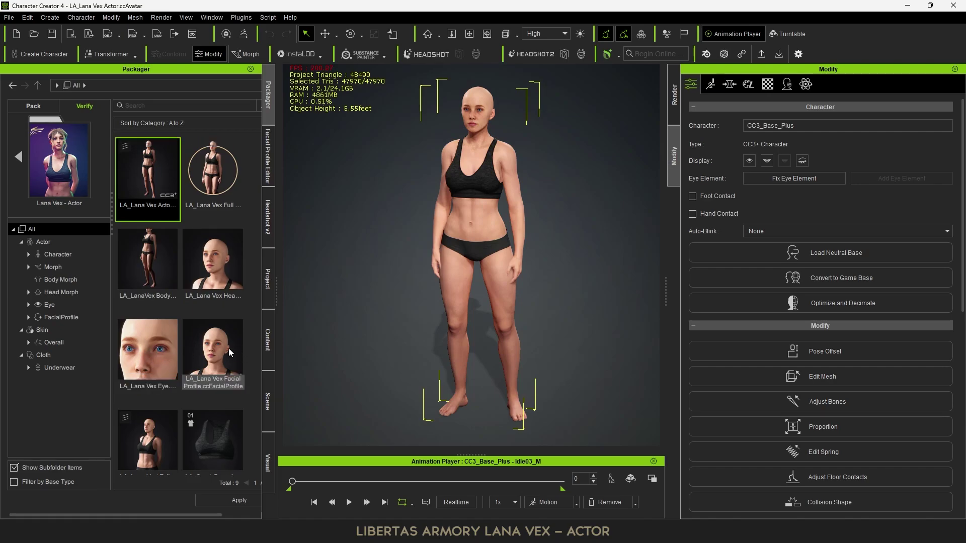
scroll(226, 348, down, 2)
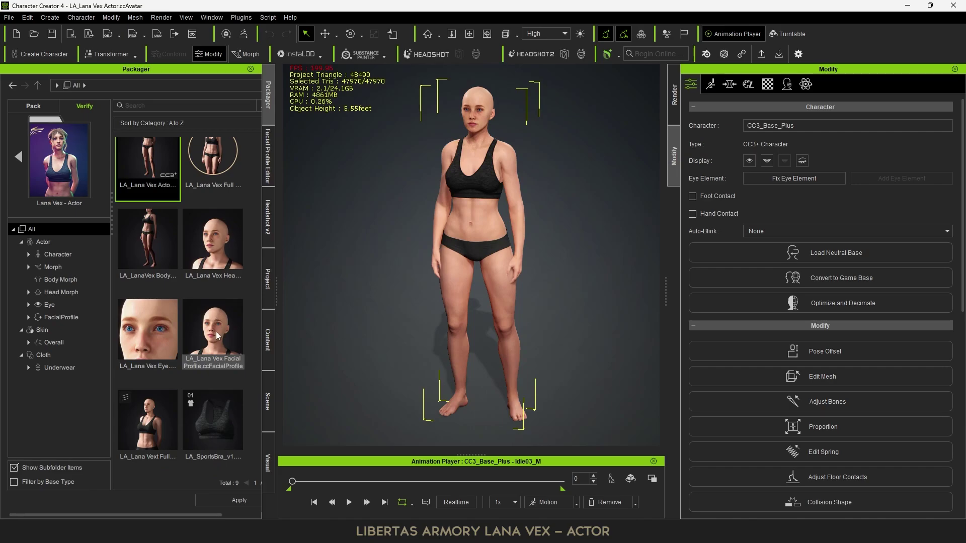
scroll(252, 310, down, 2)
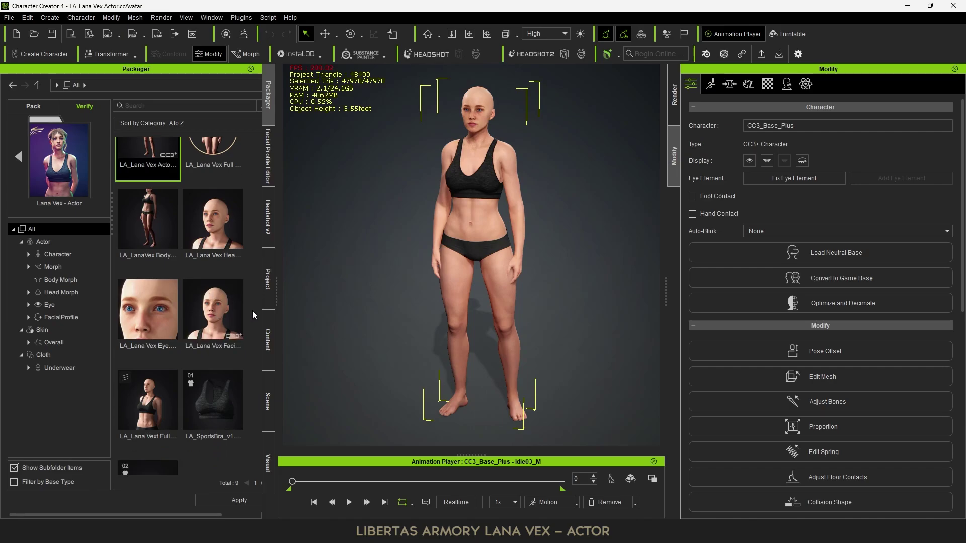
scroll(258, 364, down, 1)
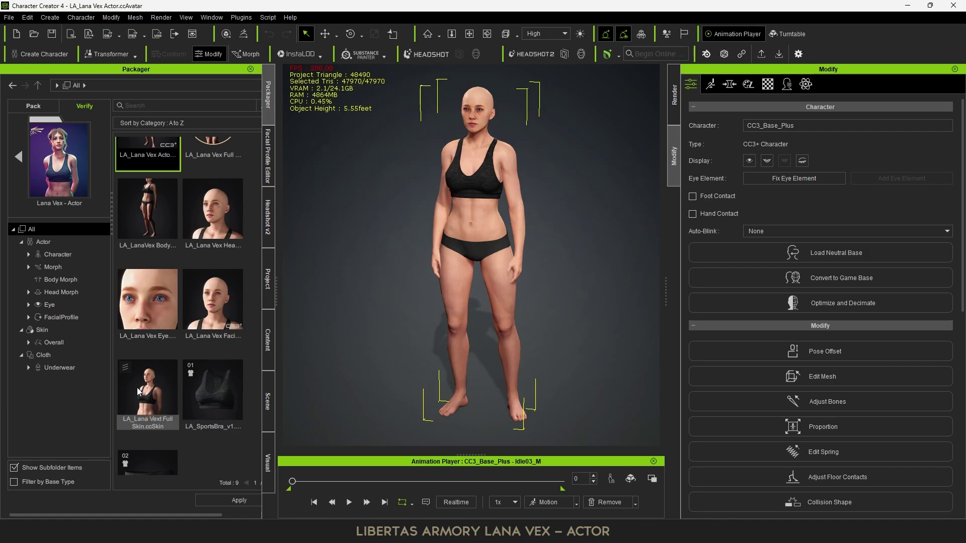
scroll(139, 392, down, 1)
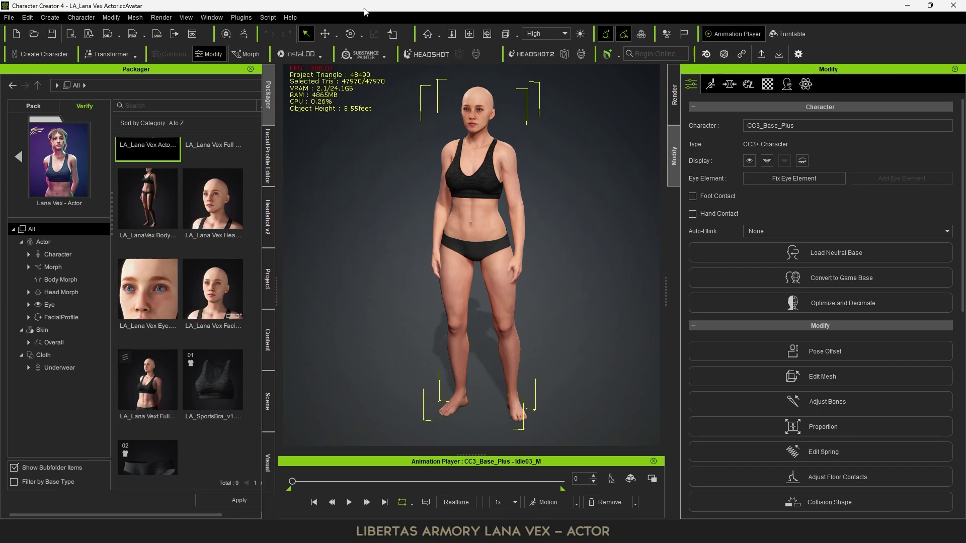
scroll(245, 330, down, 3)
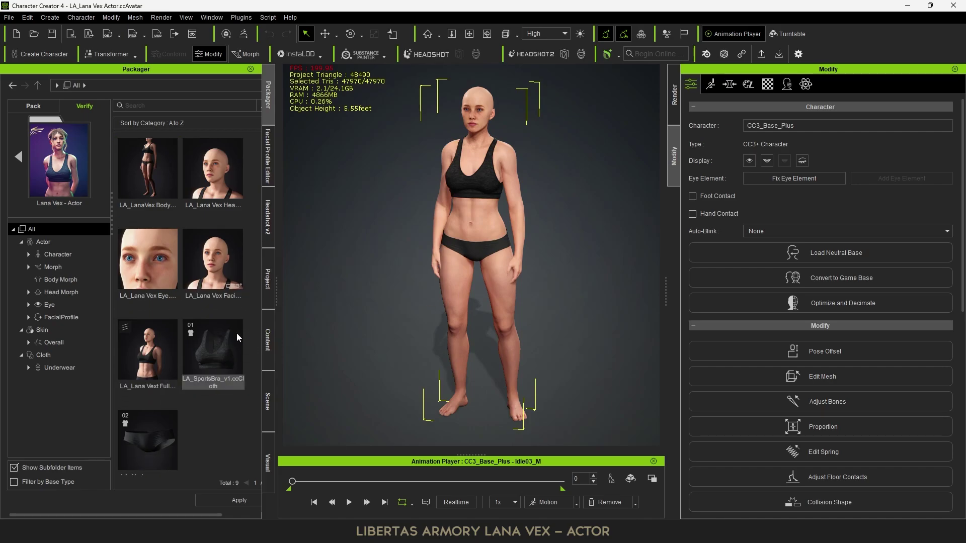
scroll(236, 333, down, 1)
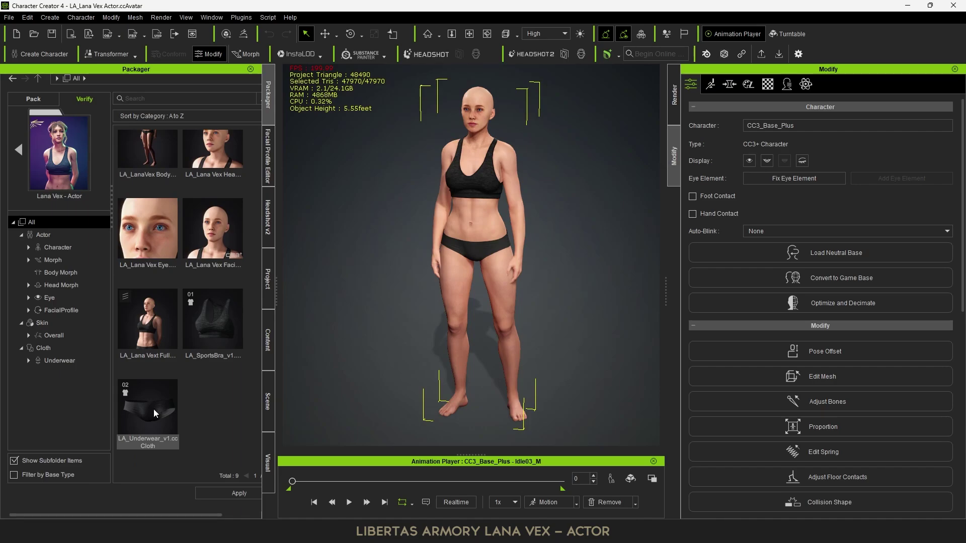
right_drag(517, 291, 556, 283)
middle_drag(557, 283, 546, 288)
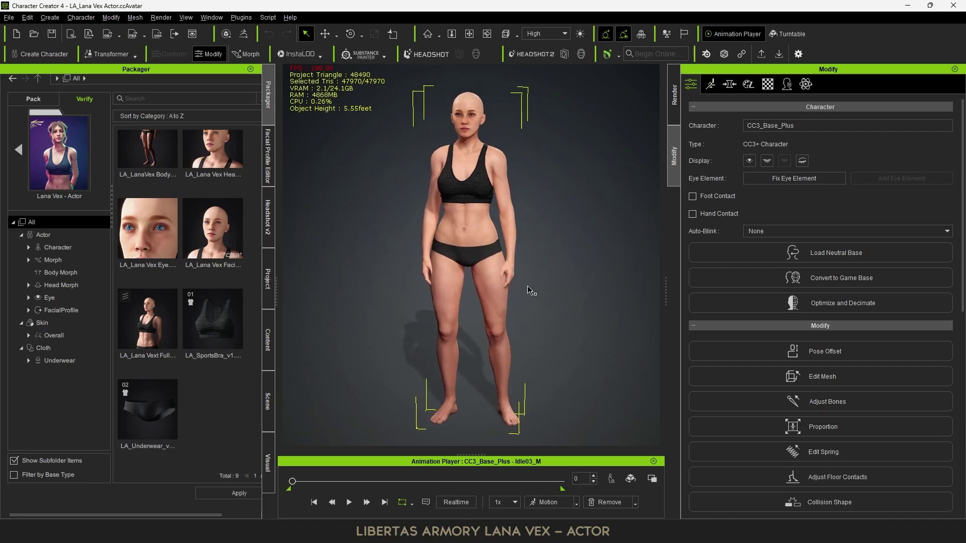
right_drag(528, 290, 507, 293)
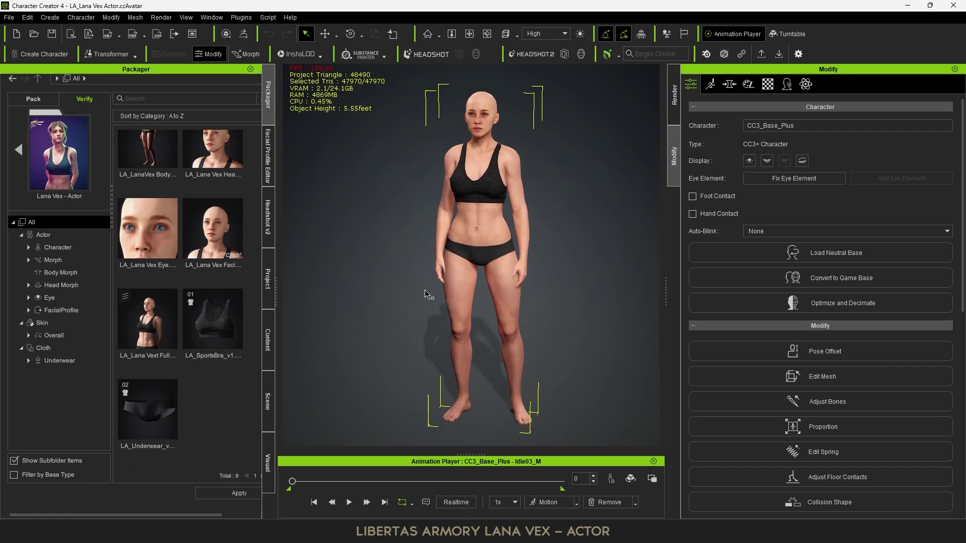
middle_drag(425, 292, 417, 296)
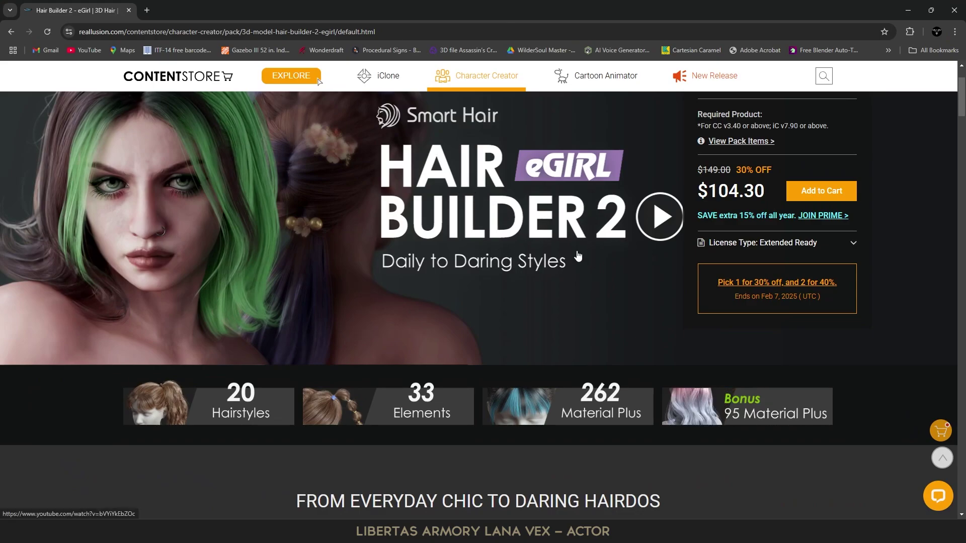
Step: Review the Hair Builder 2 - eGirl product page in the browser and return to Character Creator 4
scroll(554, 246, down, 3)
scroll(521, 234, up, 5)
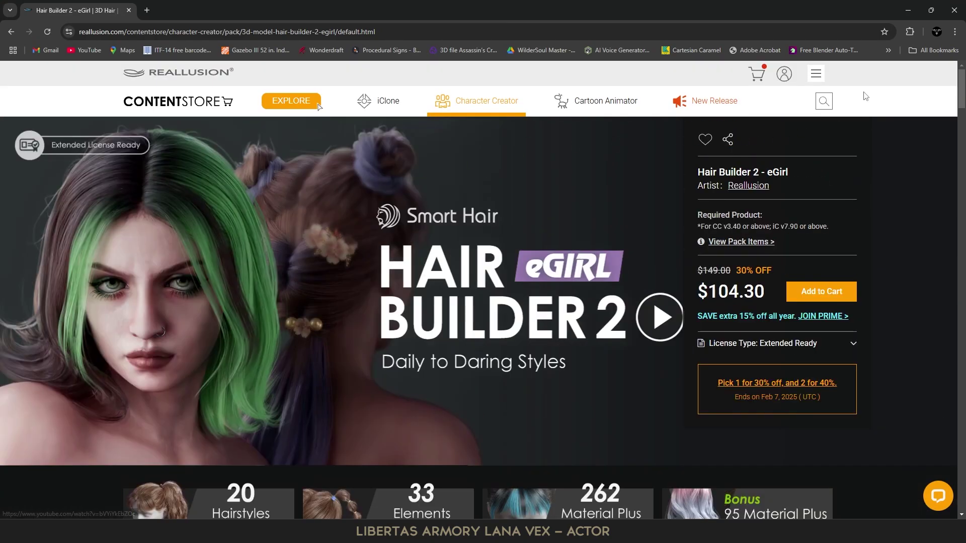
click(907, 15)
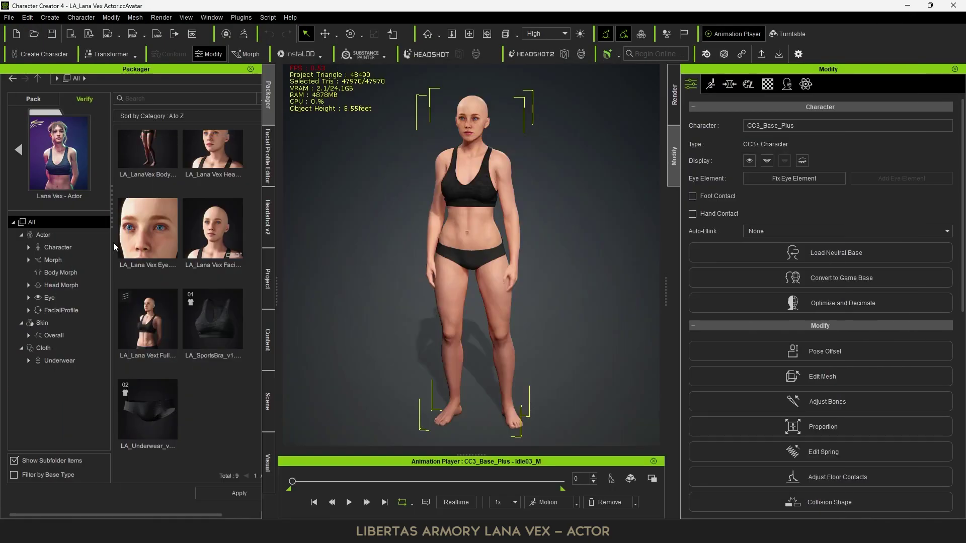
Step: Open the Hair Builder 2 - eGirl folder of hair elements in the content library
click(268, 341)
click(145, 92)
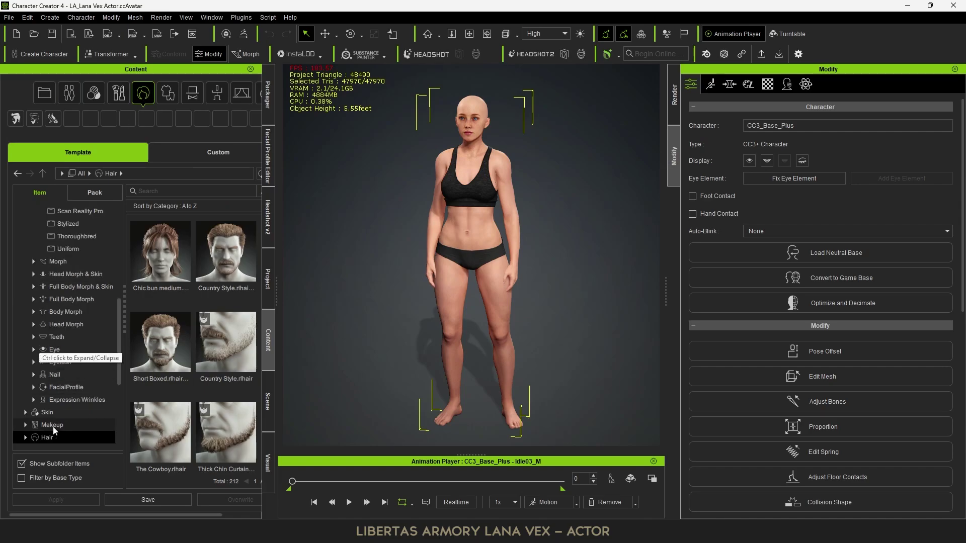
scroll(53, 426, down, 2)
click(27, 418)
scroll(89, 418, down, 1)
scroll(76, 415, down, 1)
click(26, 408)
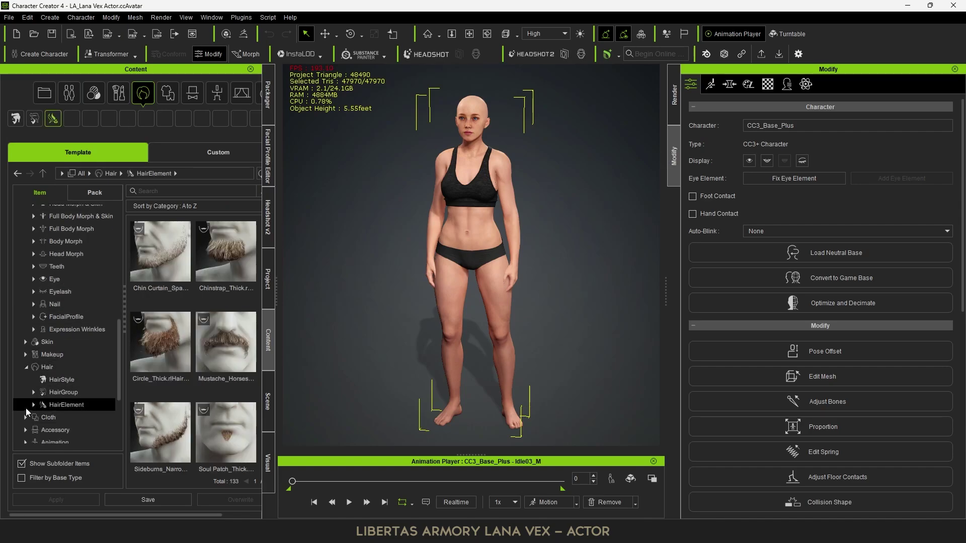
click(41, 412)
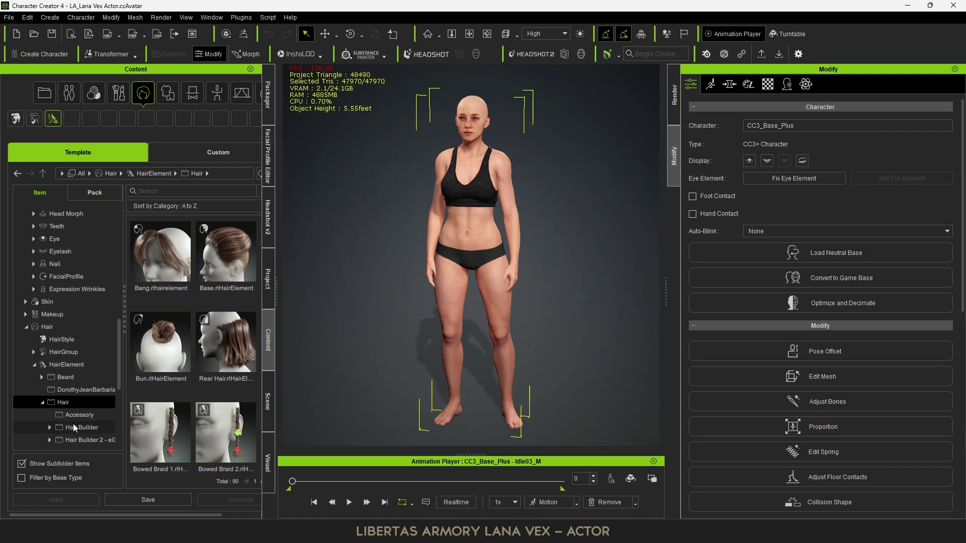
scroll(74, 424, down, 1)
click(97, 410)
Step: Add the Curly Bangs, Twist_Half_Up and French Braid hair elements to the character
double_click(166, 232)
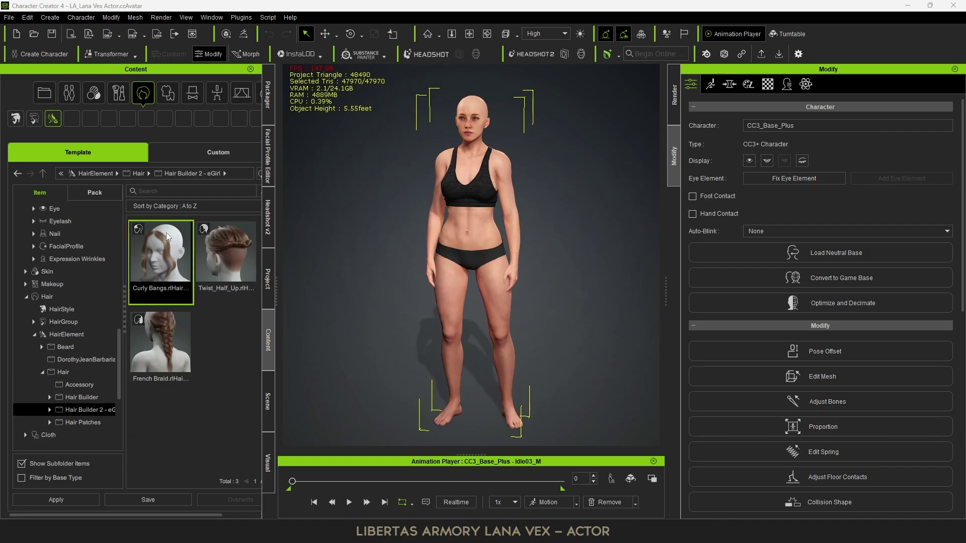
click(228, 246)
double_click(228, 246)
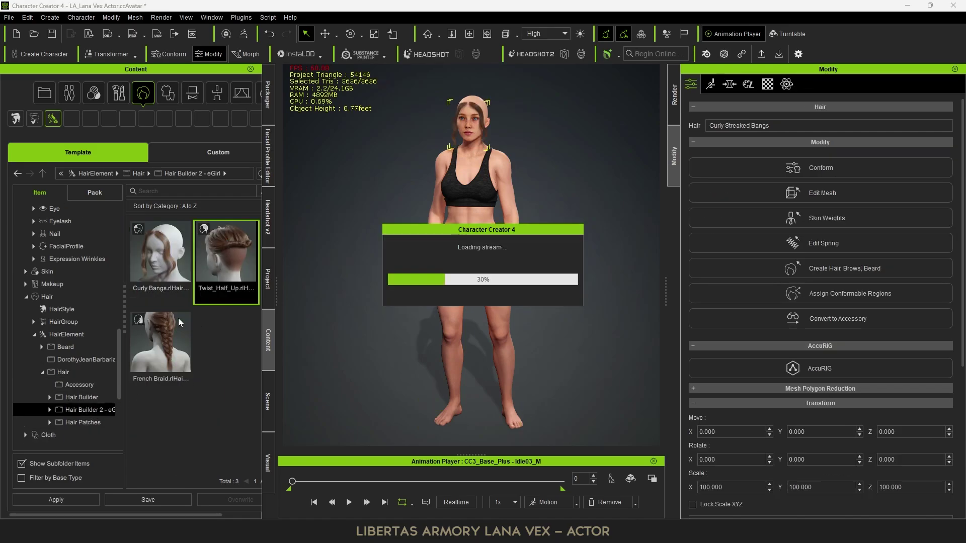
double_click(173, 328)
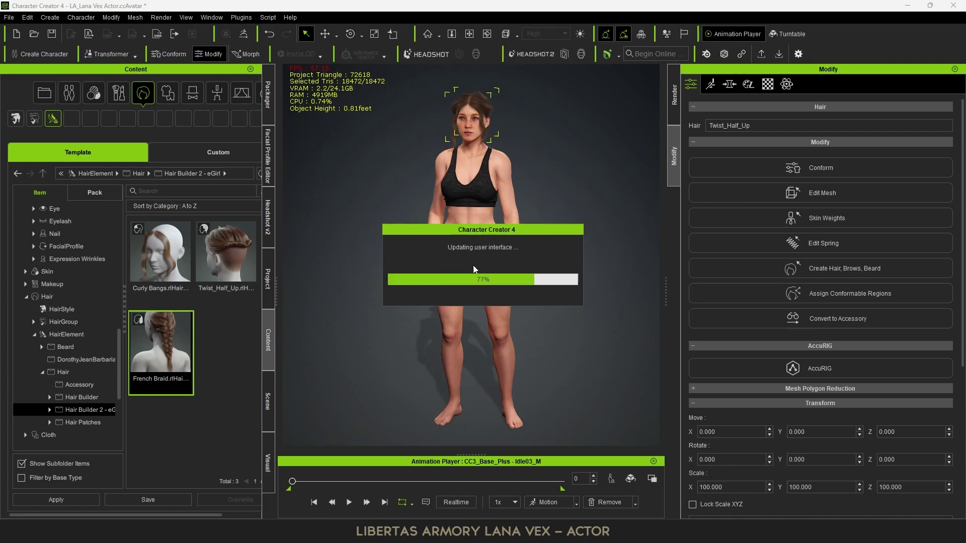
right_drag(343, 326, 468, 251)
scroll(462, 293, up, 4)
middle_drag(468, 252, 460, 338)
right_drag(533, 297, 610, 318)
middle_drag(574, 304, 568, 276)
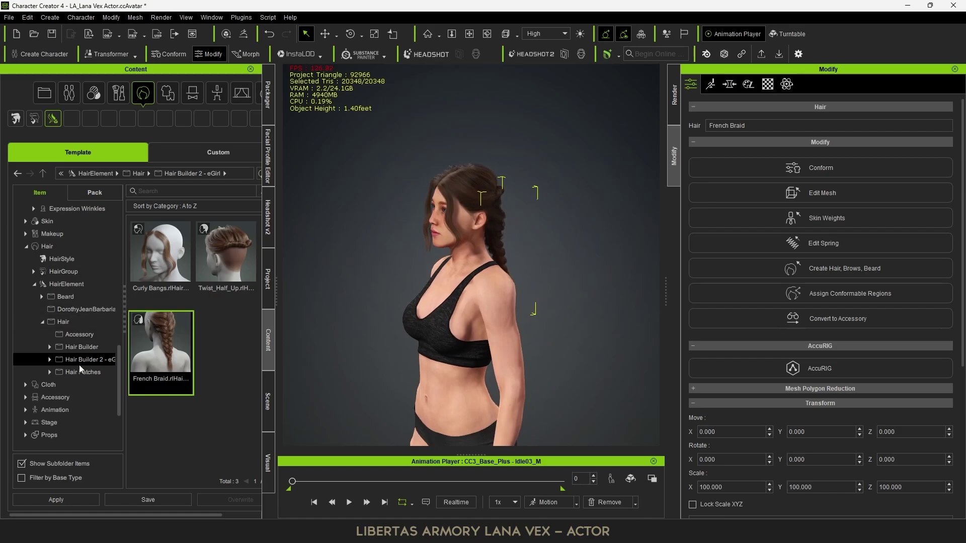
Step: Apply the Curly bangs_03 material from the Hair Builder 2 - eGirl Material Plus folder to the character's bangs
scroll(55, 362, down, 3)
scroll(61, 391, down, 2)
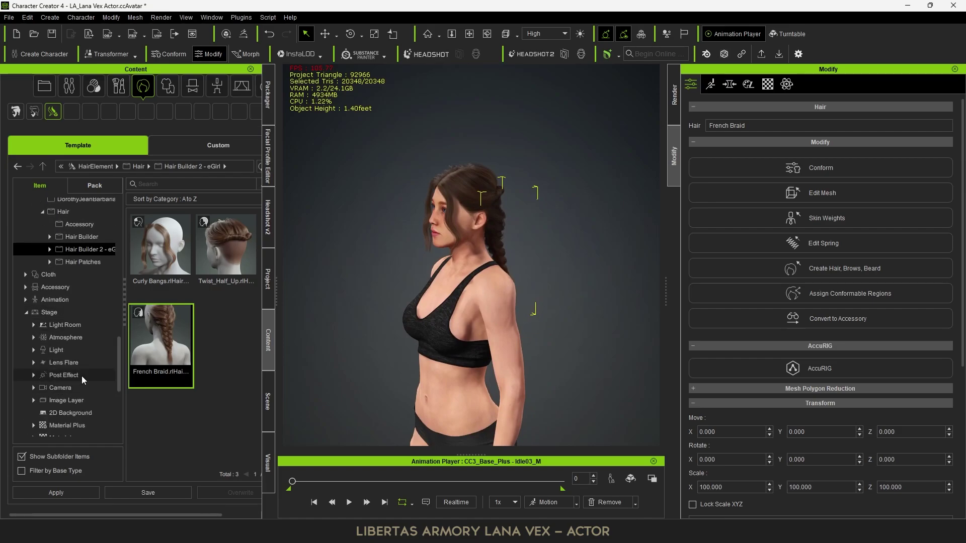
scroll(106, 392, down, 2)
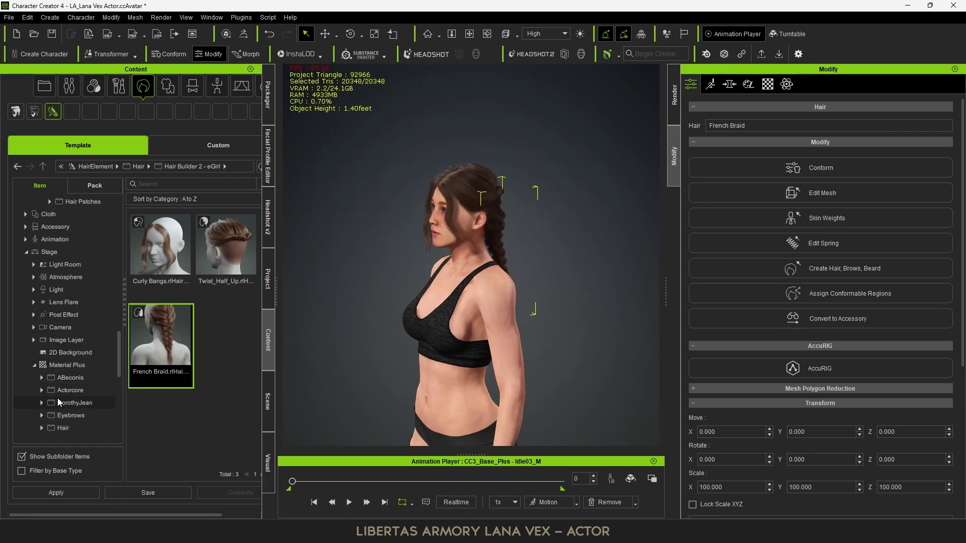
click(77, 434)
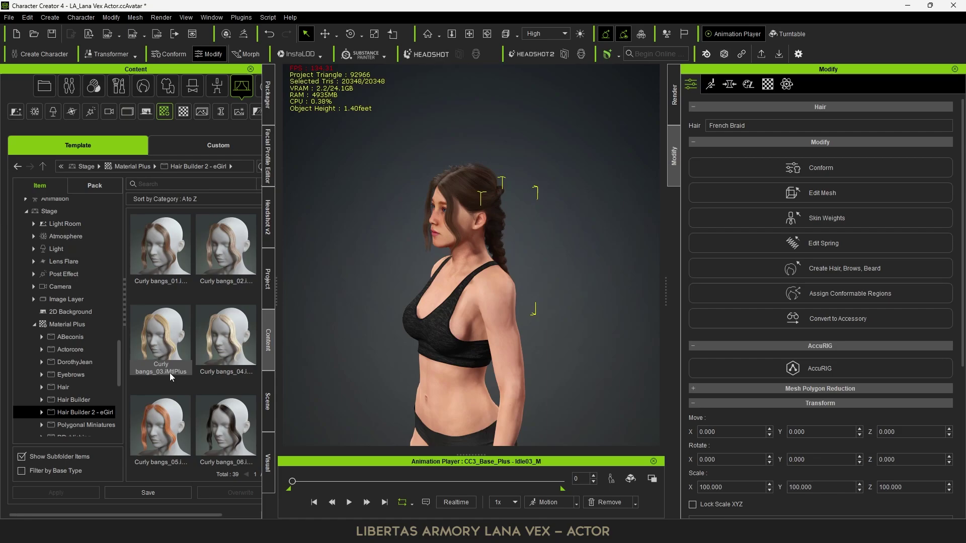
drag(171, 324, 444, 179)
click(436, 223)
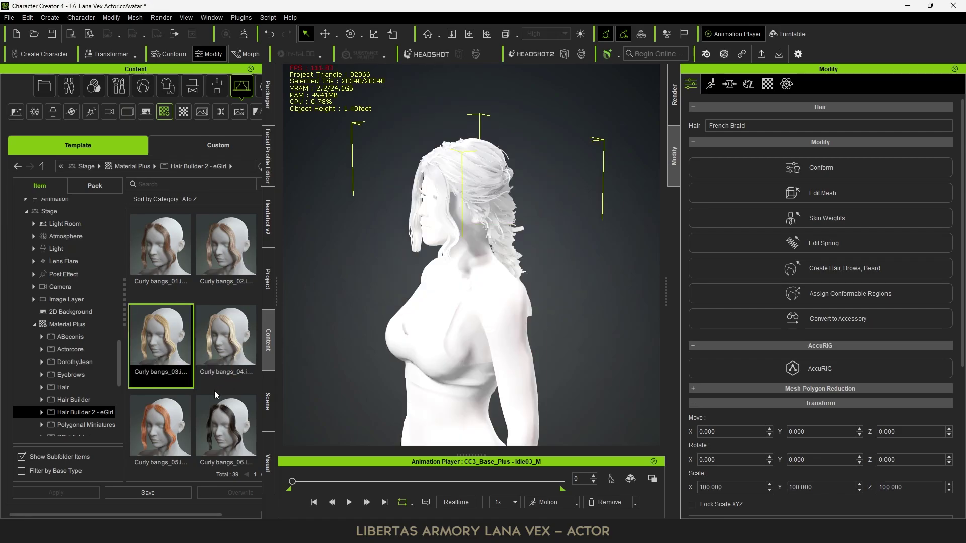
Step: Apply the Twist_half_up_03 material to the twisted half-up hair on the character's head
scroll(214, 390, down, 5)
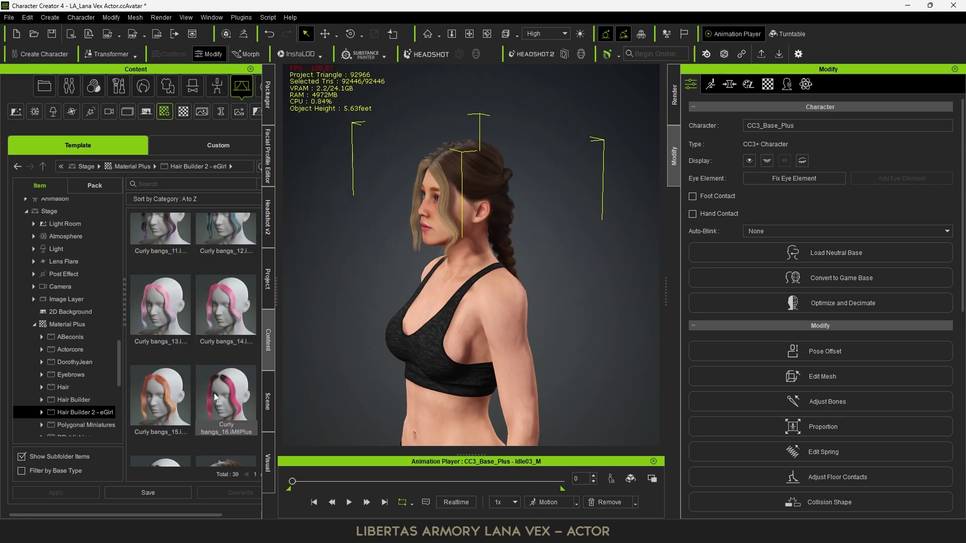
scroll(213, 397, down, 3)
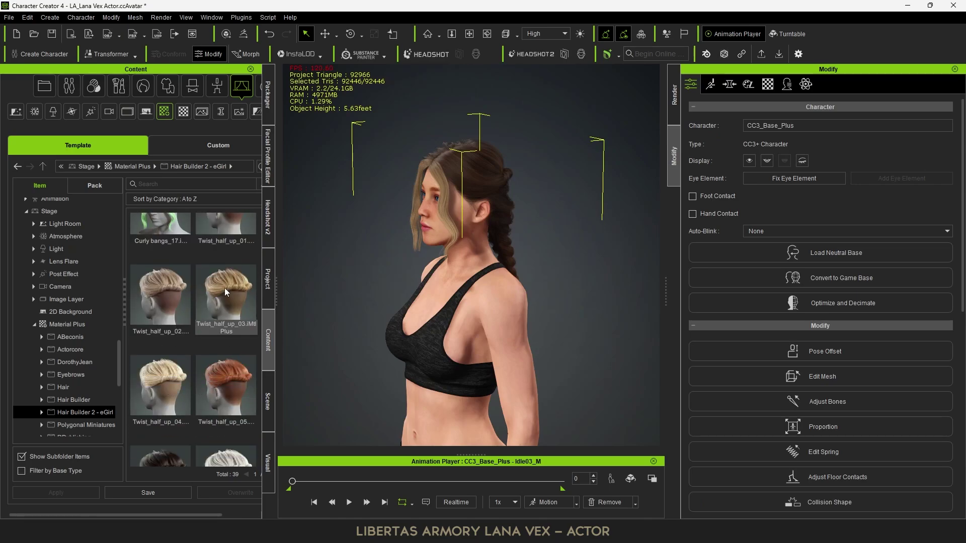
drag(224, 288, 480, 176)
click(412, 224)
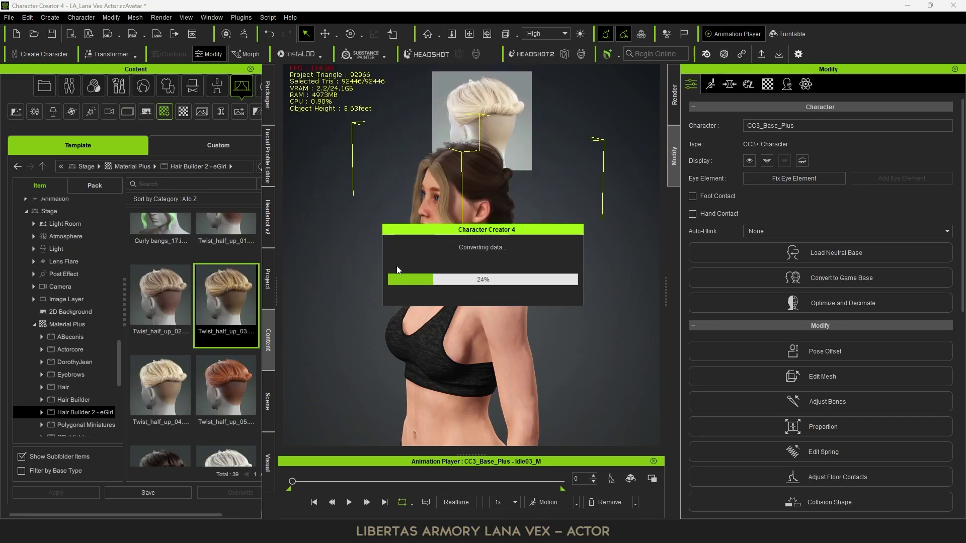
Step: Apply the French braid_03 material to the braid at the back of the head
scroll(200, 381, down, 5)
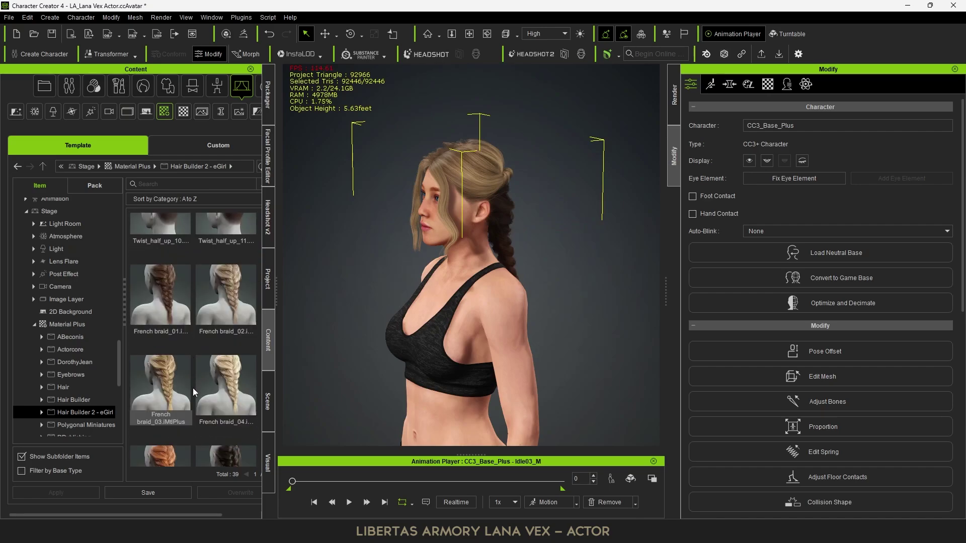
scroll(192, 388, down, 1)
drag(161, 378, 506, 236)
click(412, 226)
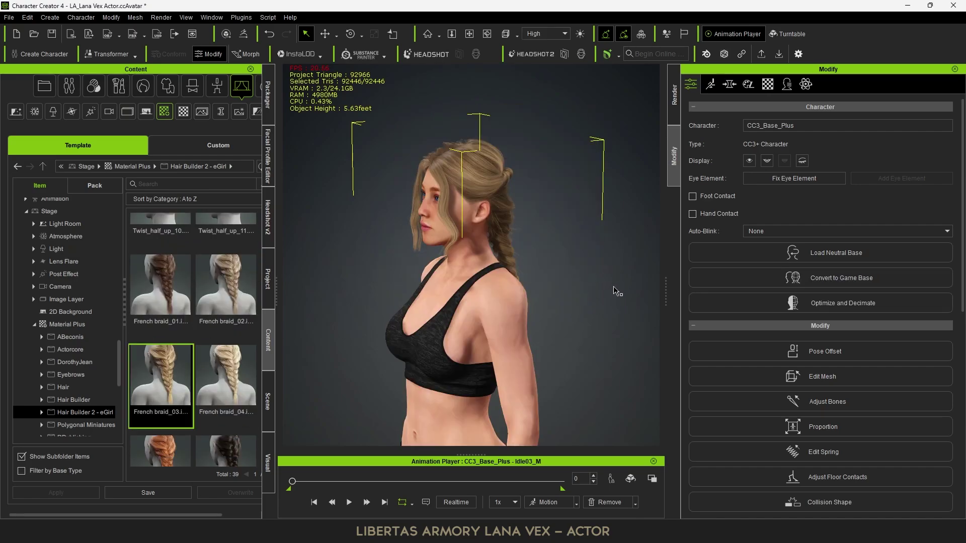
Step: Inspect the recoloured hairstyle on the whole character from the side and the front
right_drag(614, 291, 557, 288)
scroll(558, 287, down, 4)
right_drag(460, 351, 532, 365)
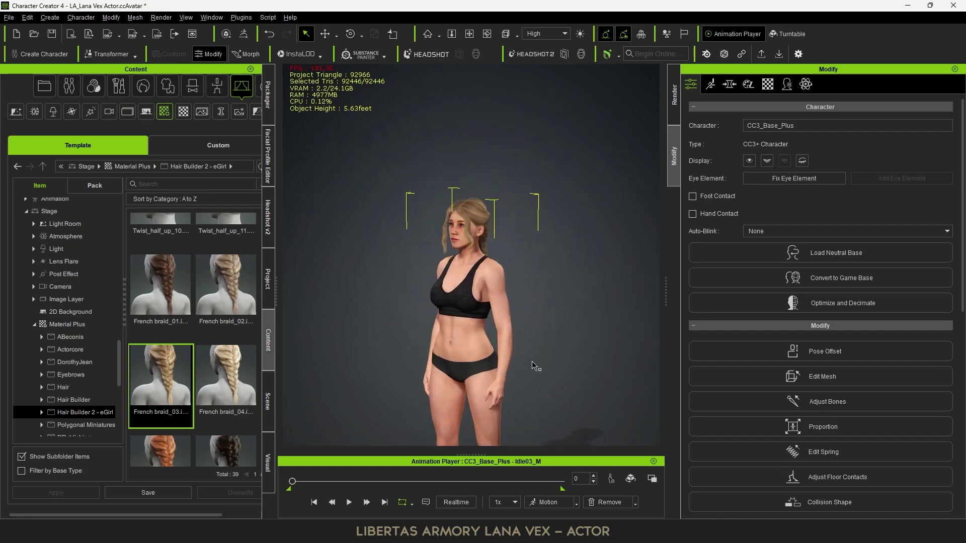
scroll(532, 365, down, 1)
middle_drag(531, 366, 532, 322)
right_drag(534, 325, 620, 330)
middle_drag(531, 329, 531, 276)
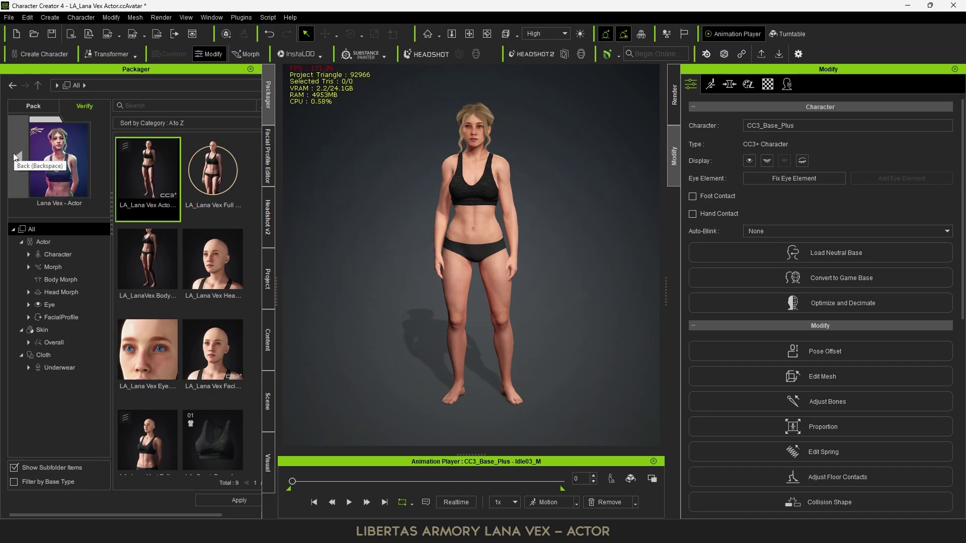
Step: Leave the Lana Vex - Actor pack and open the Double Agent - Female pack
click(13, 154)
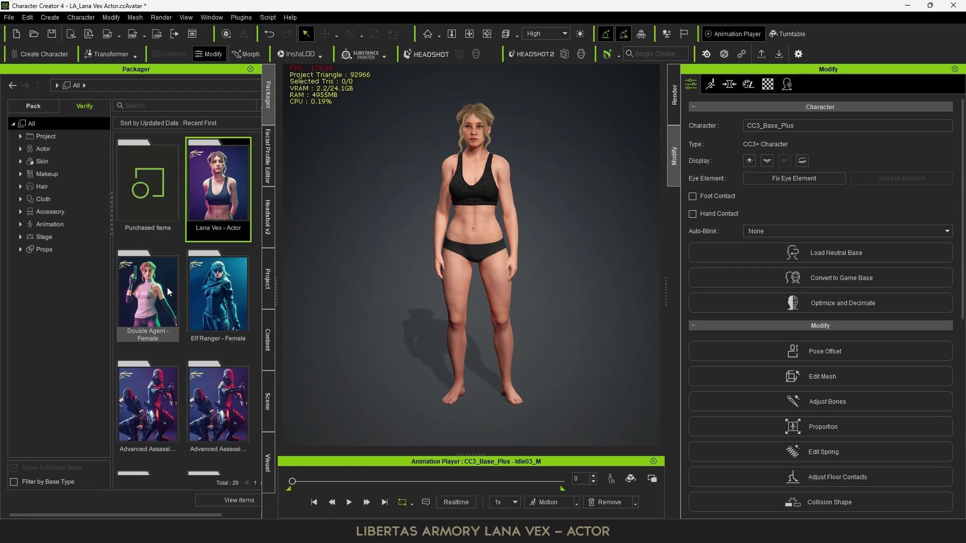
scroll(174, 309, down, 5)
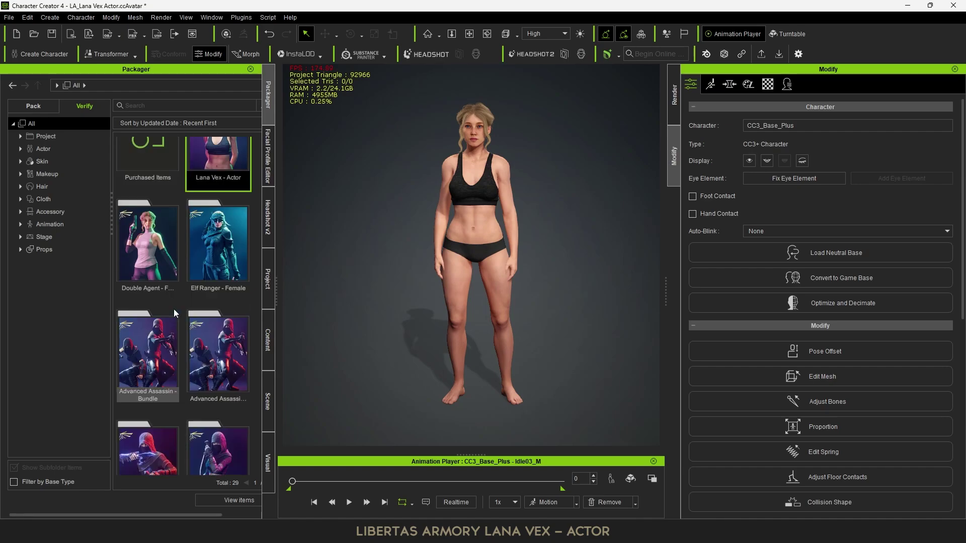
scroll(175, 309, up, 5)
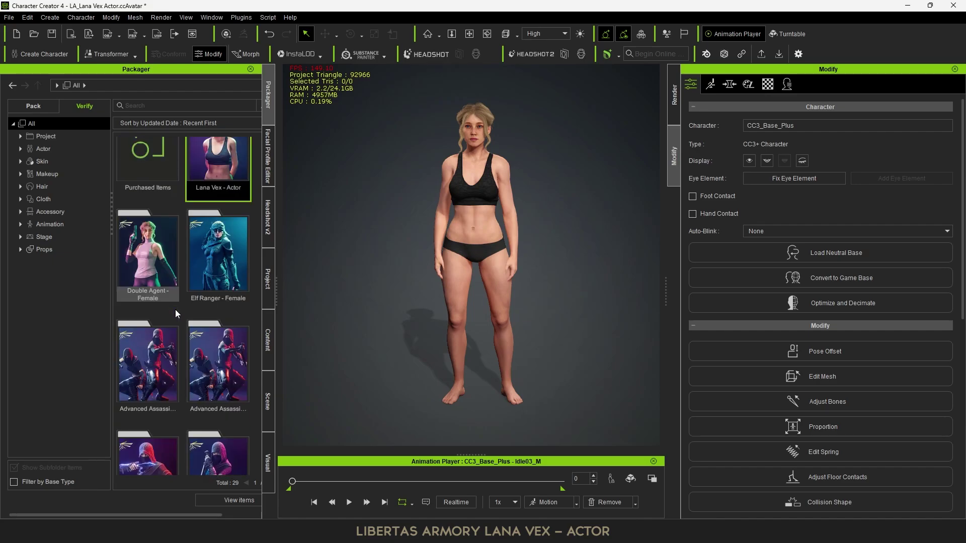
double_click(146, 267)
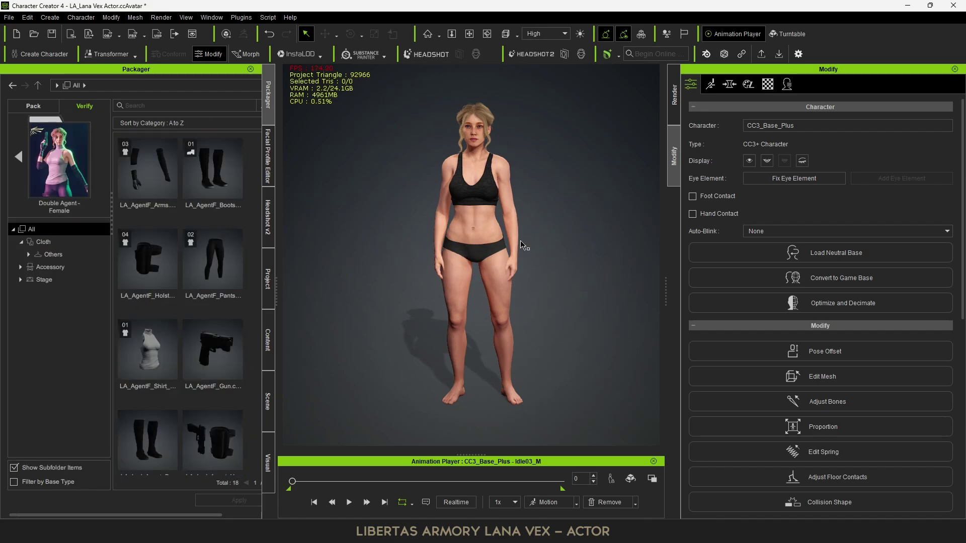
Step: Dress the character in the Double Agent - Female arm sleeves, boots, pants and shirt
drag(481, 287, 452, 262)
middle_drag(452, 262, 448, 270)
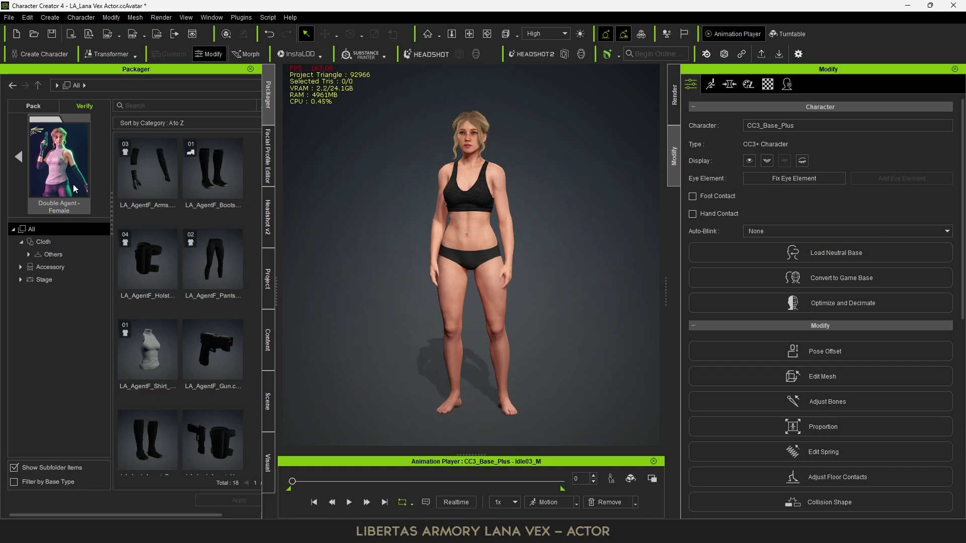
right_drag(493, 189, 490, 213)
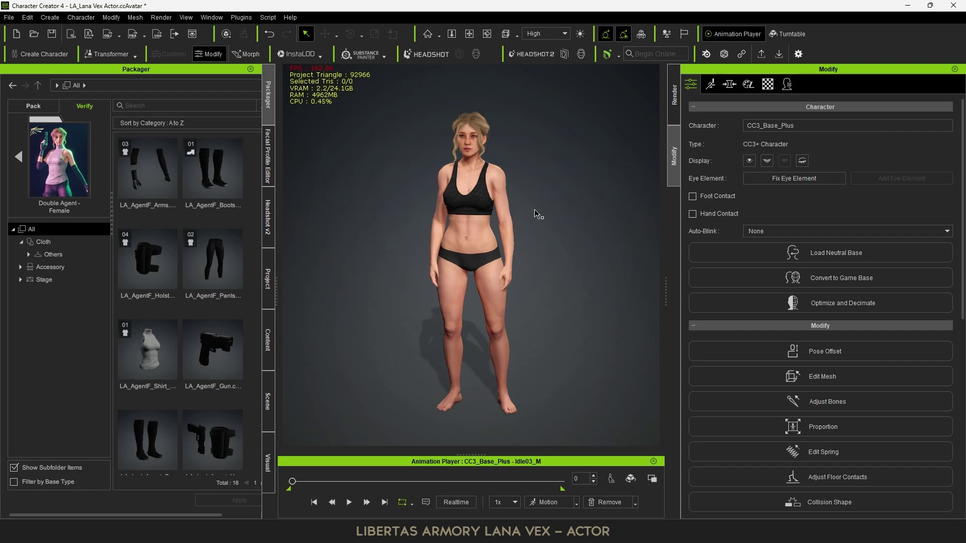
mouse_move(506, 252)
right_down()
mouse_move(470, 257)
mouse_move(491, 258)
right_up()
scroll(477, 257, up, 1)
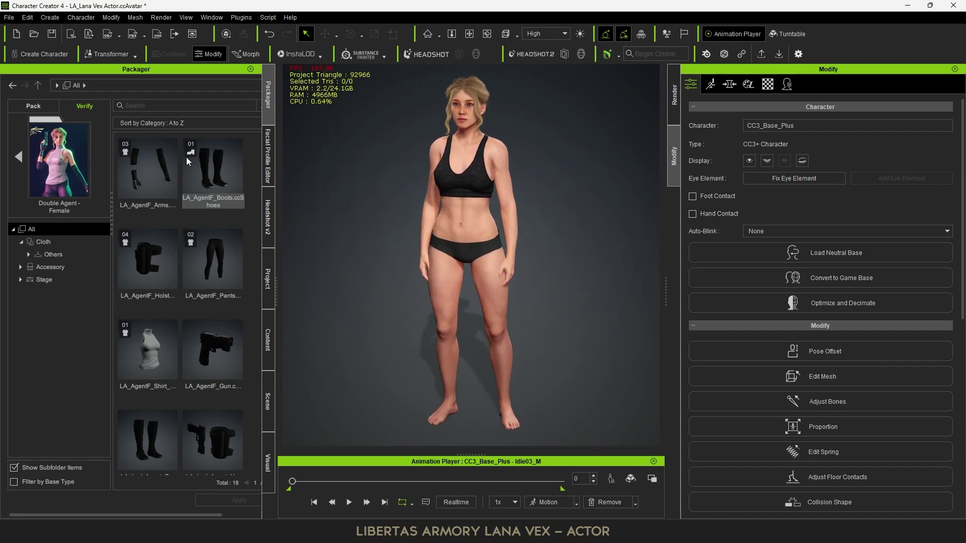
click(162, 164)
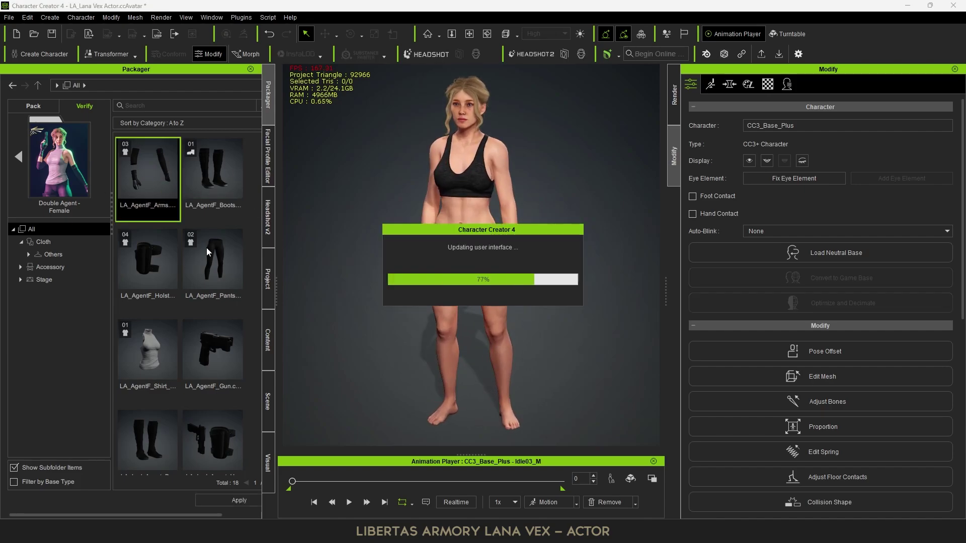
click(228, 176)
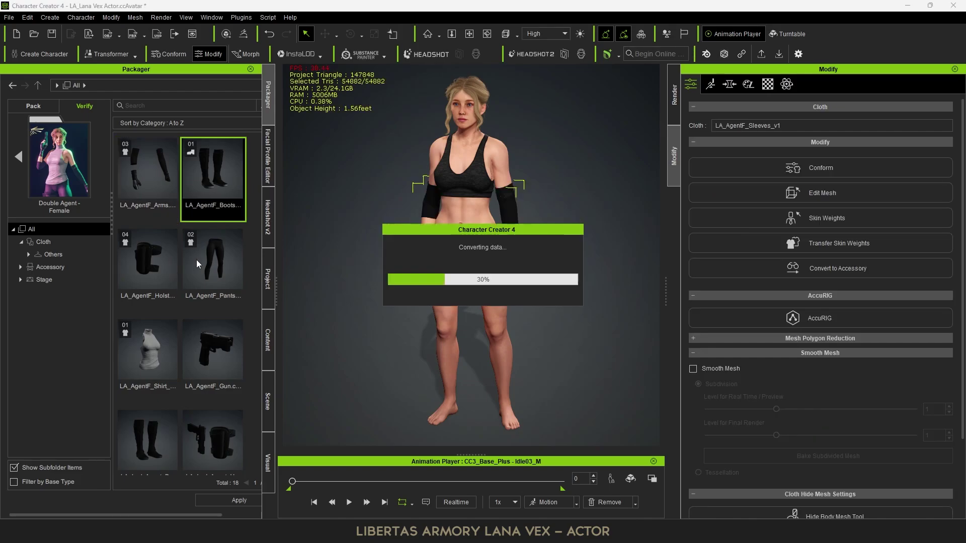
click(216, 258)
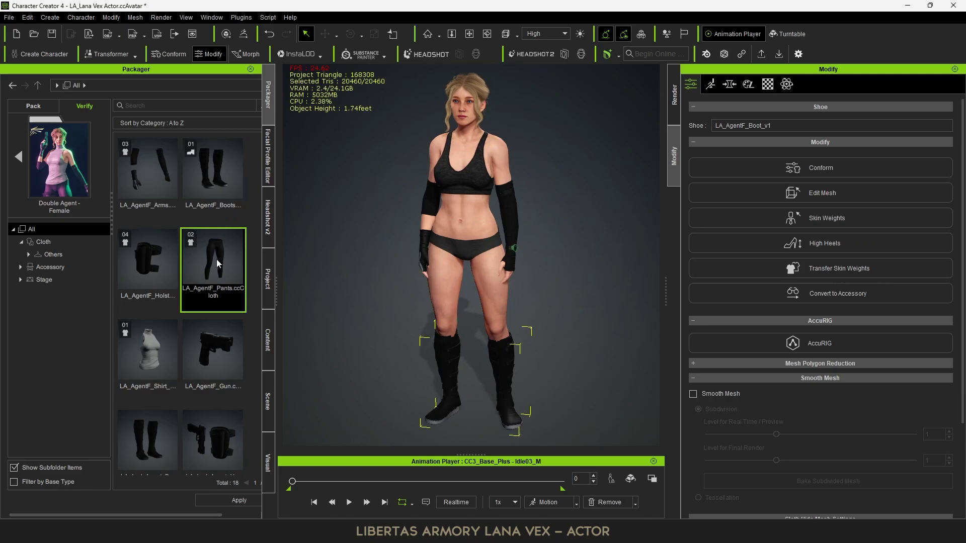
click(158, 363)
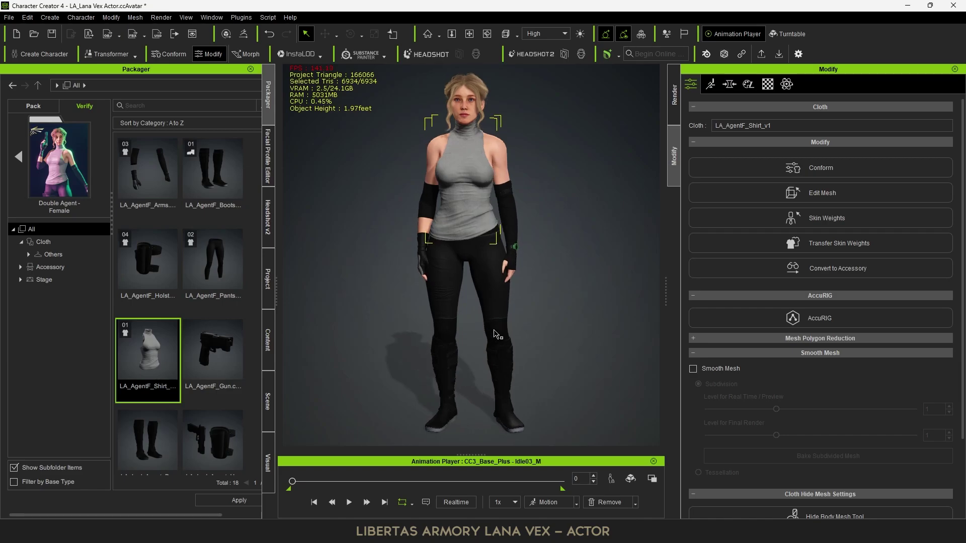
Step: Look through the CC3+ and Base character folders in the content library, and return to the Double Agent - Female pack
click(266, 336)
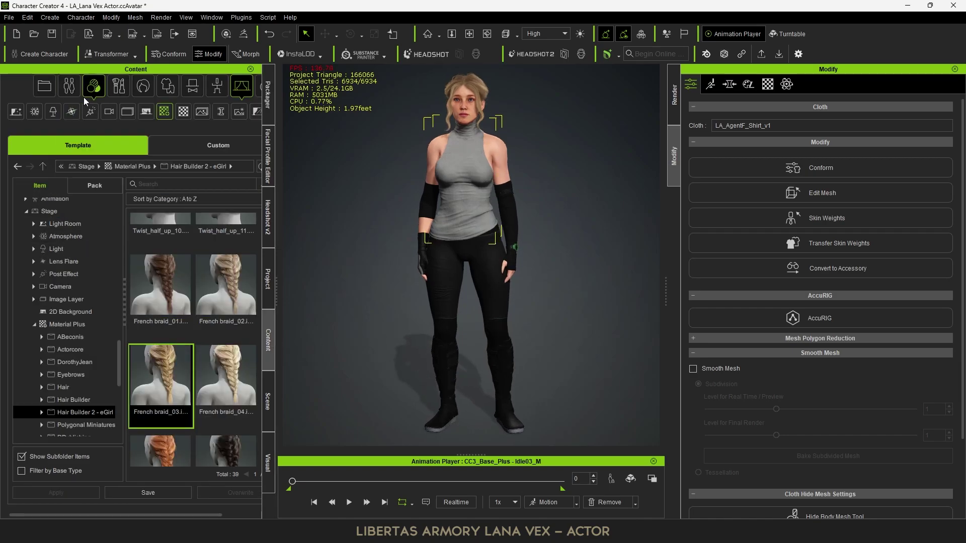
scroll(68, 273, up, 10)
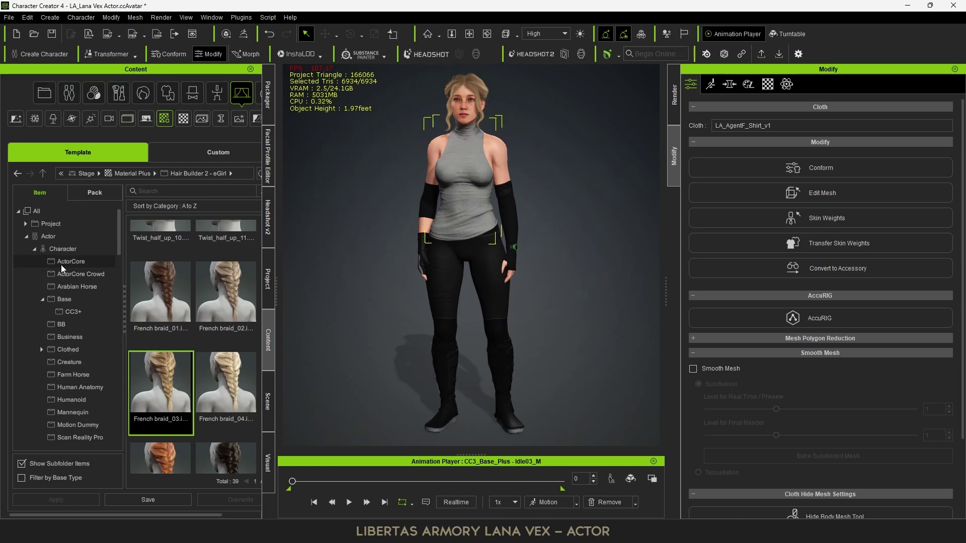
click(70, 312)
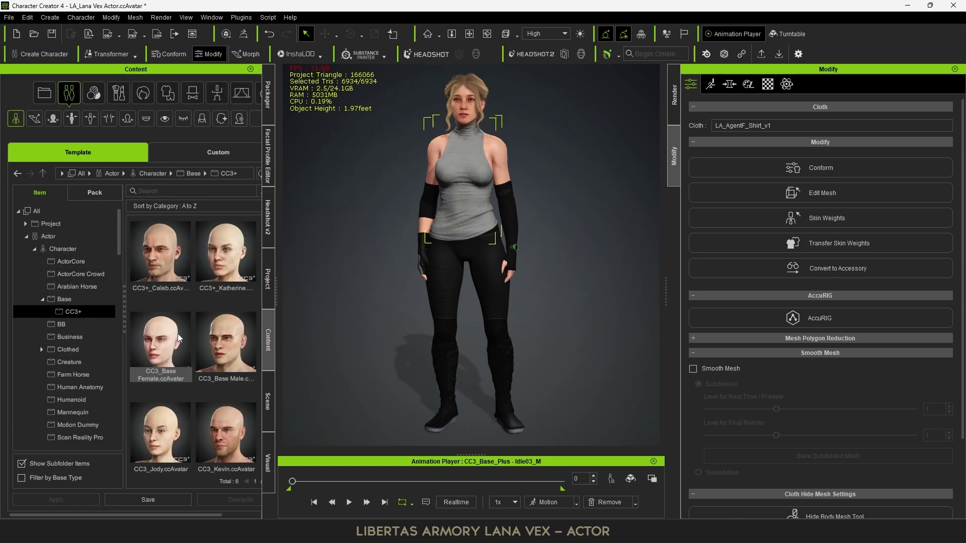
click(64, 300)
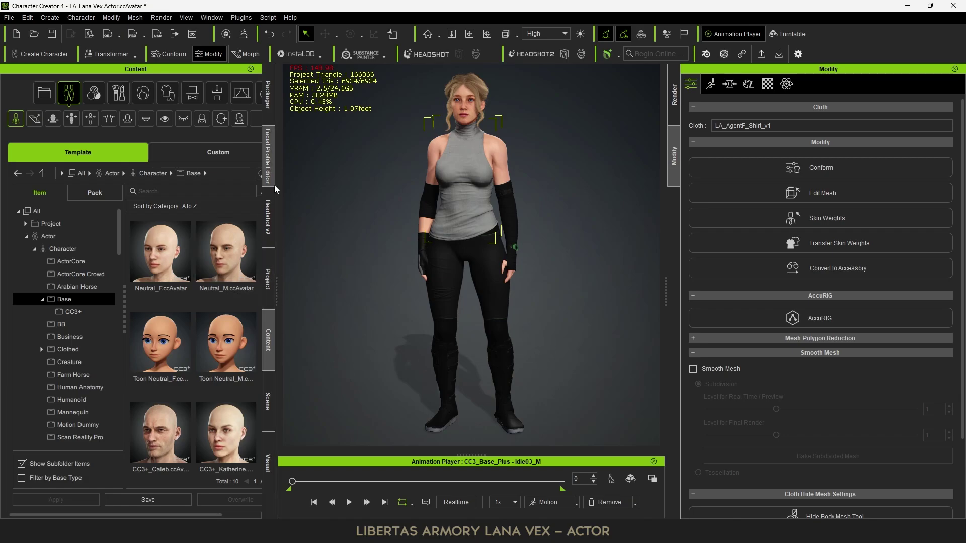
click(268, 283)
click(268, 95)
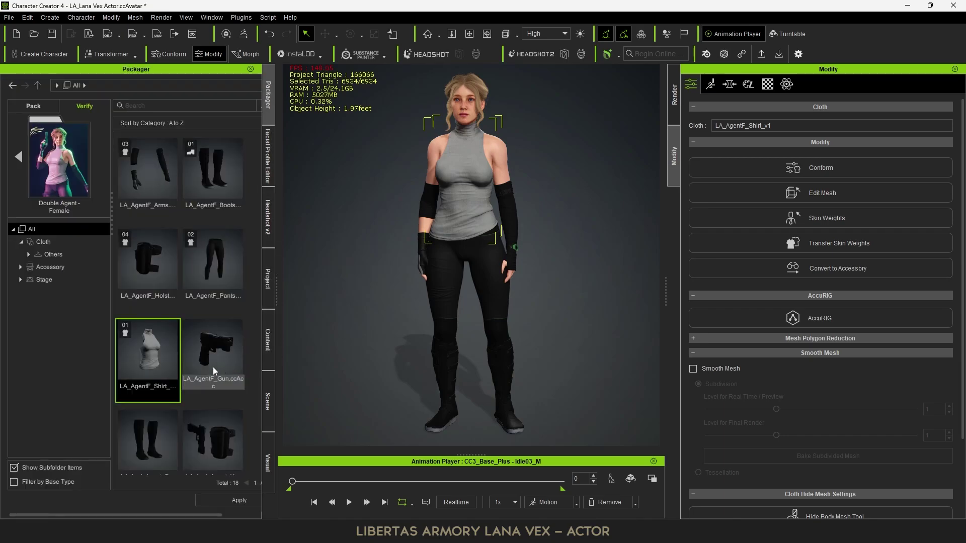
Step: Examine the boots up close from several sides, including the knees, straps, shin guards and soles
right_drag(581, 316, 409, 323)
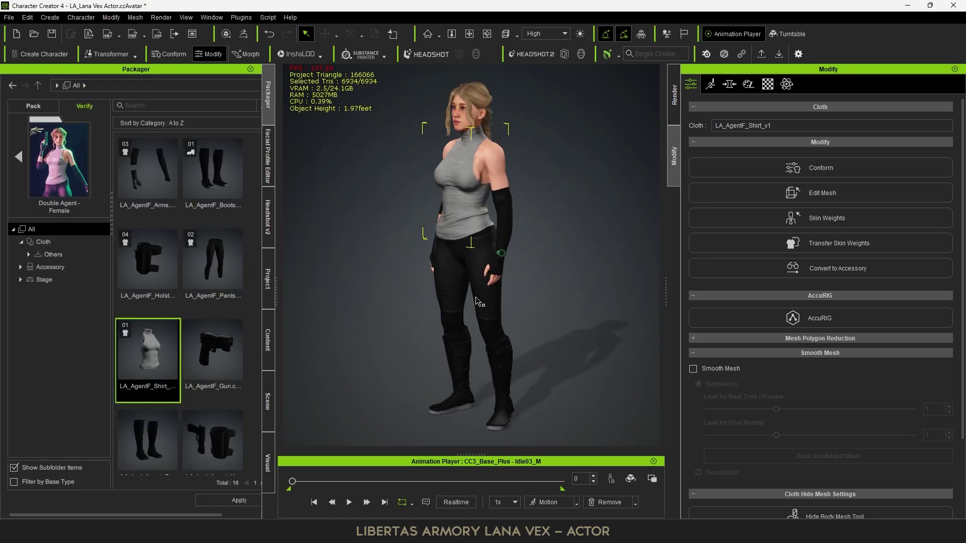
right_drag(491, 345, 482, 344)
middle_drag(483, 344, 460, 304)
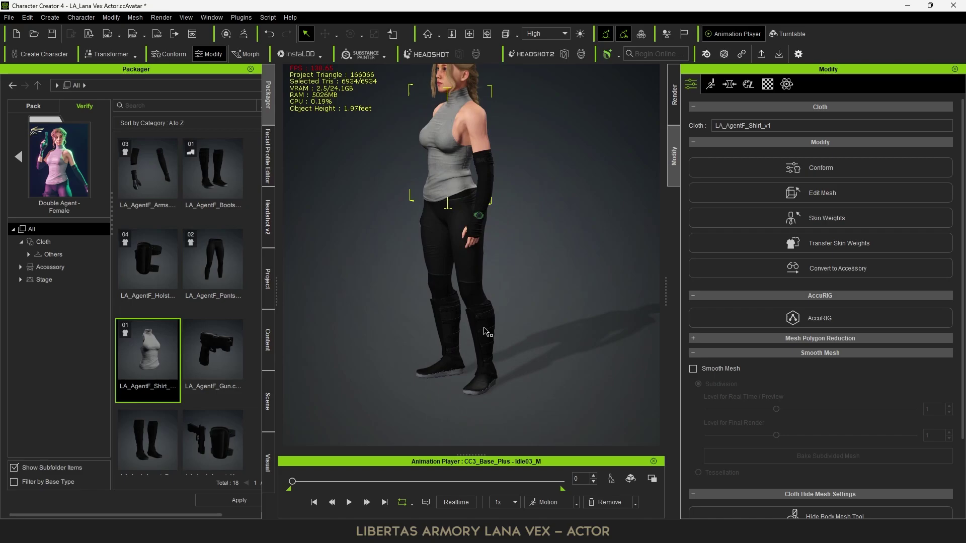
scroll(483, 330, up, 10)
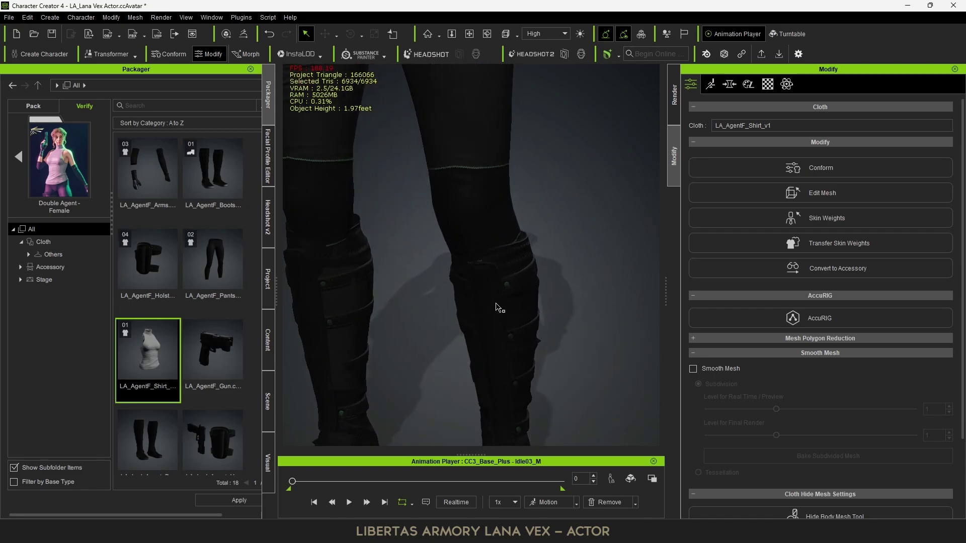
right_drag(497, 303, 597, 326)
middle_drag(495, 334, 503, 308)
scroll(498, 306, down, 4)
scroll(490, 304, up, 4)
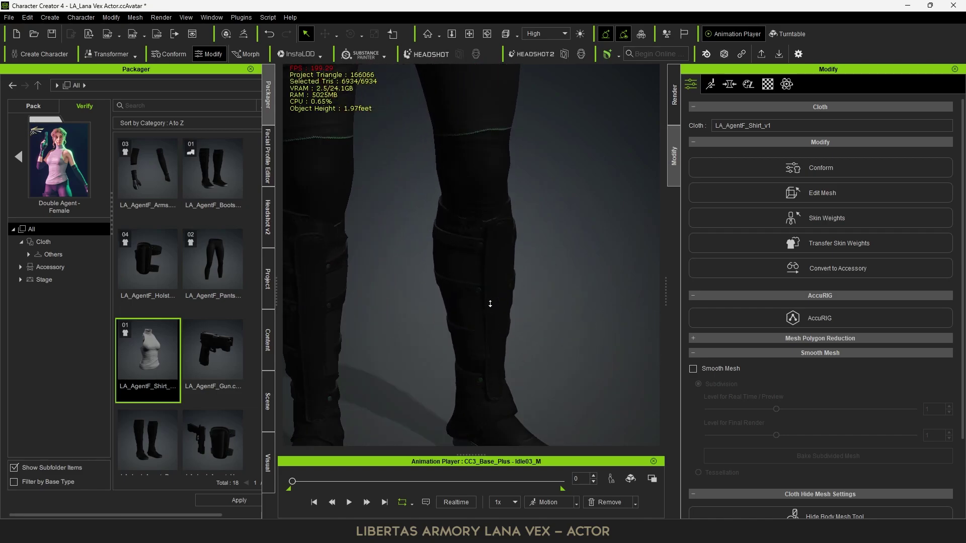
right_drag(516, 321, 463, 313)
middle_drag(463, 313, 443, 242)
right_drag(443, 241, 504, 243)
right_drag(451, 294, 479, 279)
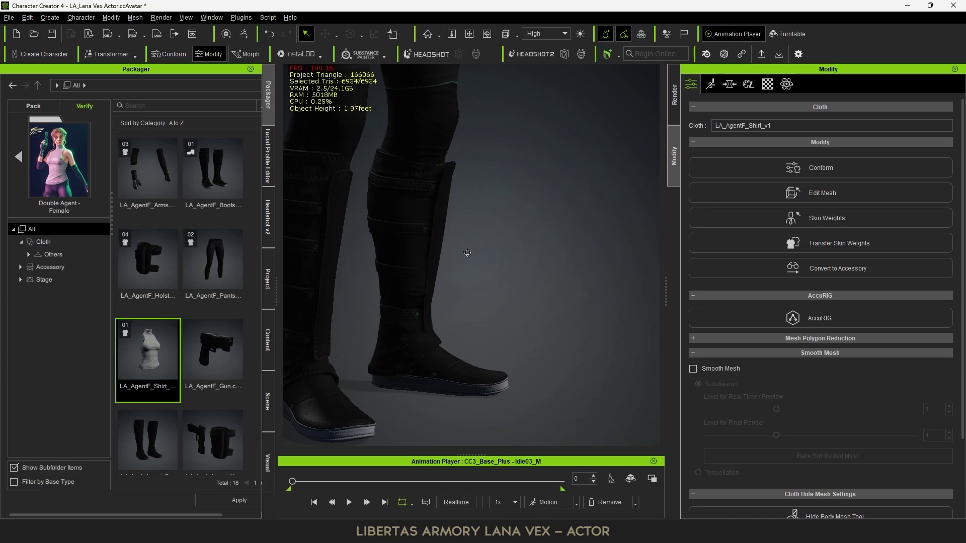
right_drag(429, 257, 446, 166)
scroll(436, 268, up, 3)
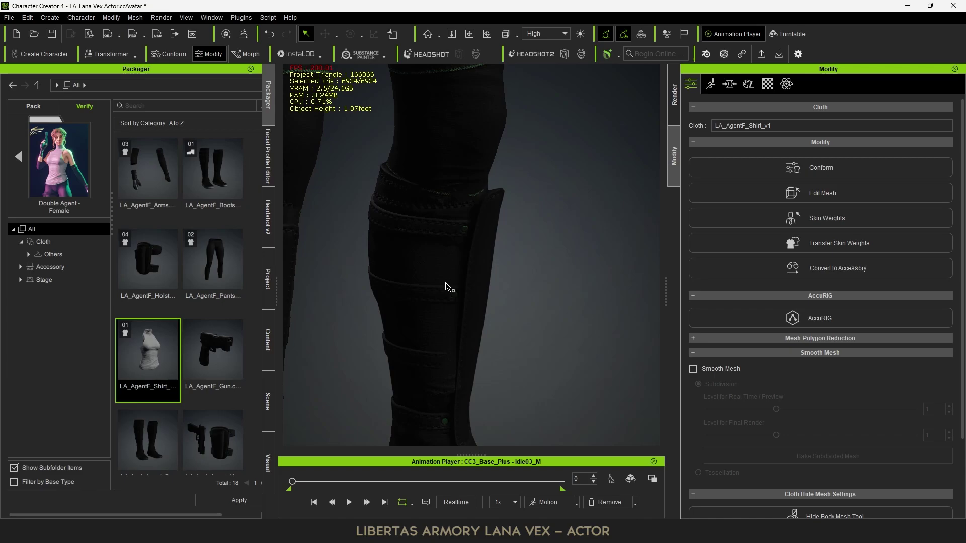
scroll(446, 287, down, 3)
right_drag(459, 292, 422, 328)
right_drag(494, 327, 498, 283)
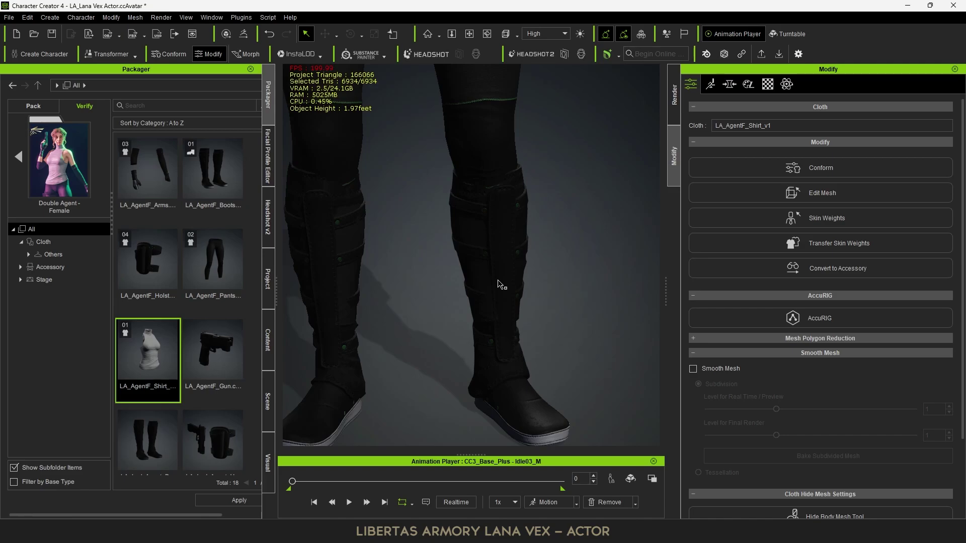
scroll(499, 282, down, 2)
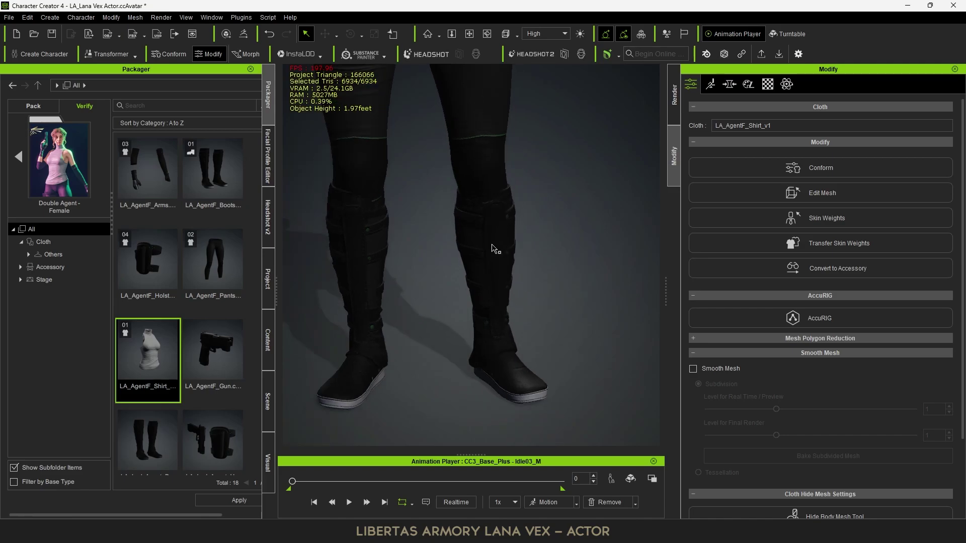
Step: Pick the boots and the pants on the character to examine how the two garments meet below the knee
click(494, 250)
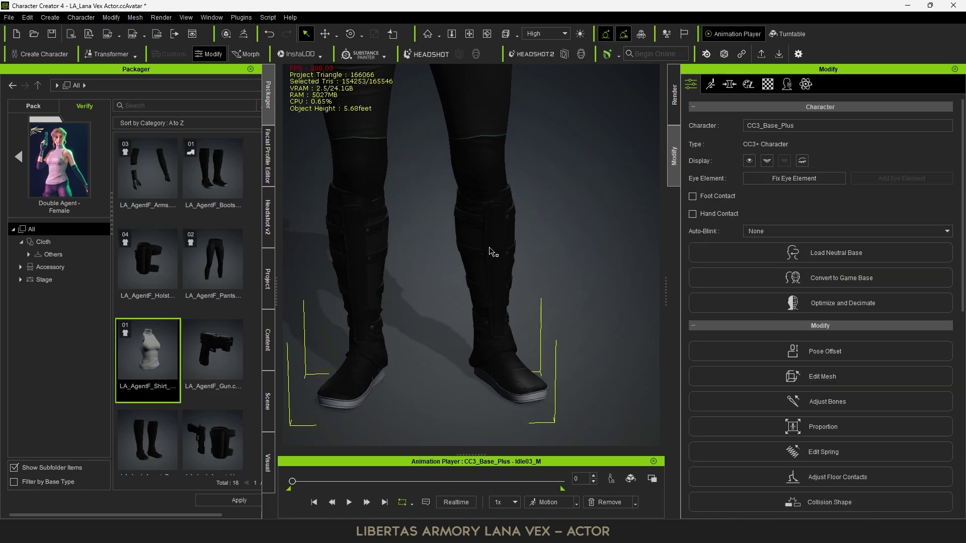
click(493, 252)
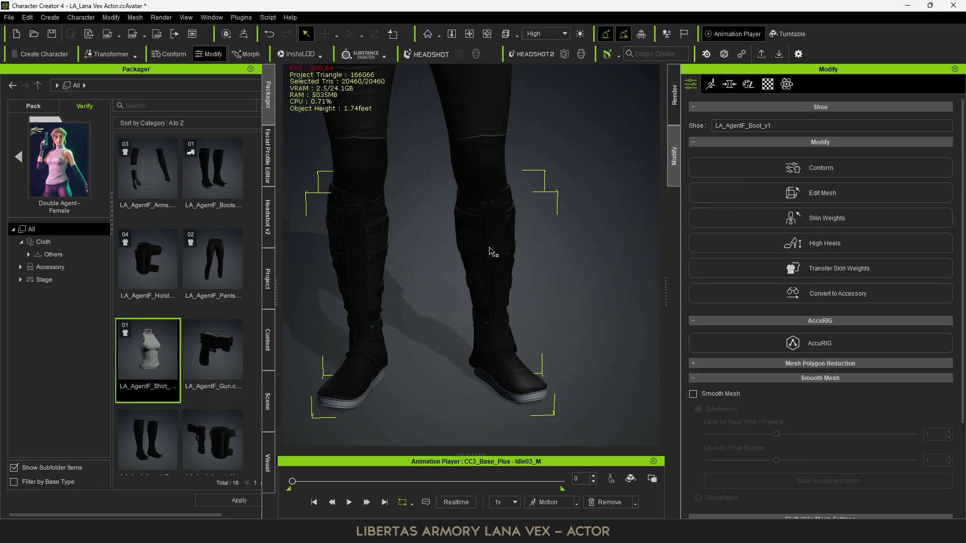
right_drag(463, 266, 608, 258)
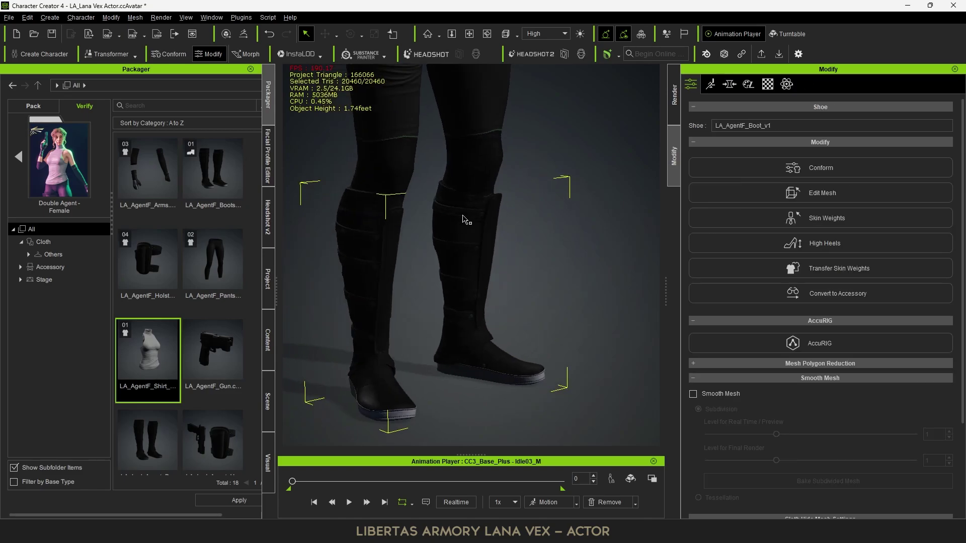
right_drag(463, 216, 445, 200)
scroll(469, 269, up, 3)
right_drag(474, 232, 420, 215)
scroll(524, 243, down, 2)
right_drag(492, 255, 578, 239)
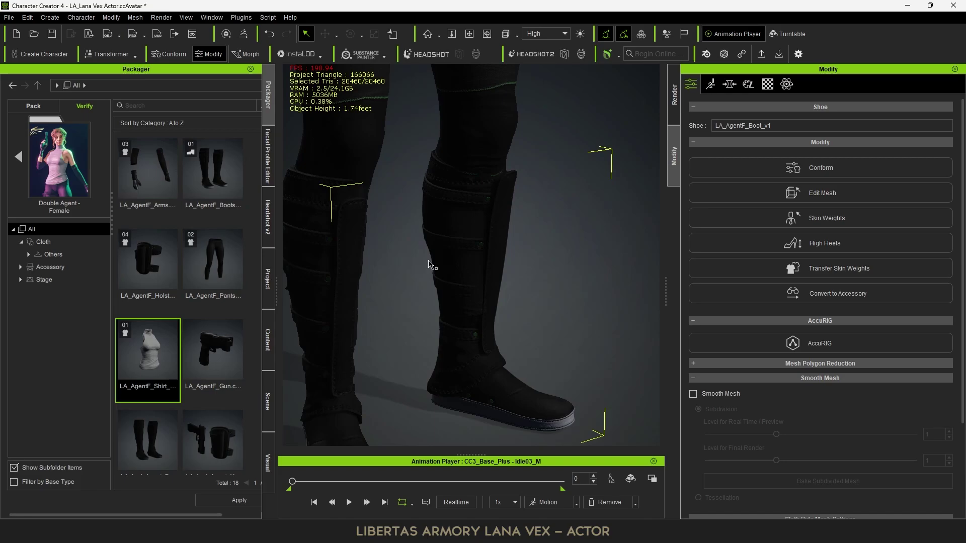
click(482, 138)
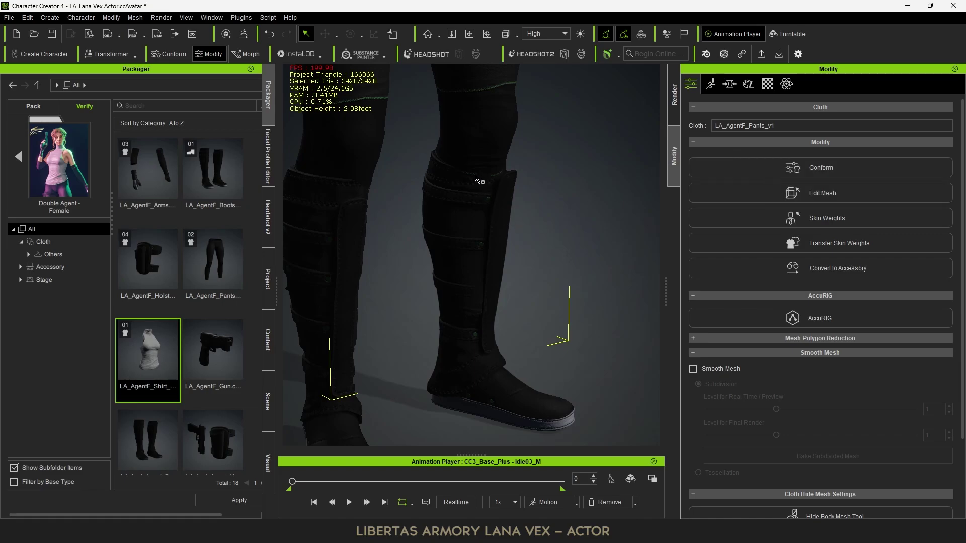
Step: Select the boots, check both shins, and open their mesh for editing in Element mode
click(495, 229)
scroll(495, 228, up, 2)
scroll(495, 229, down, 4)
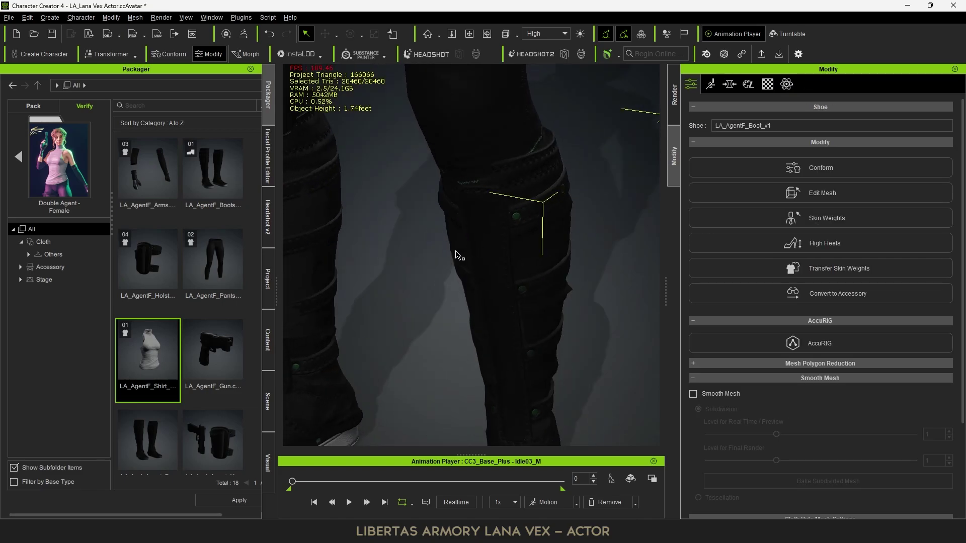
right_drag(556, 247, 500, 207)
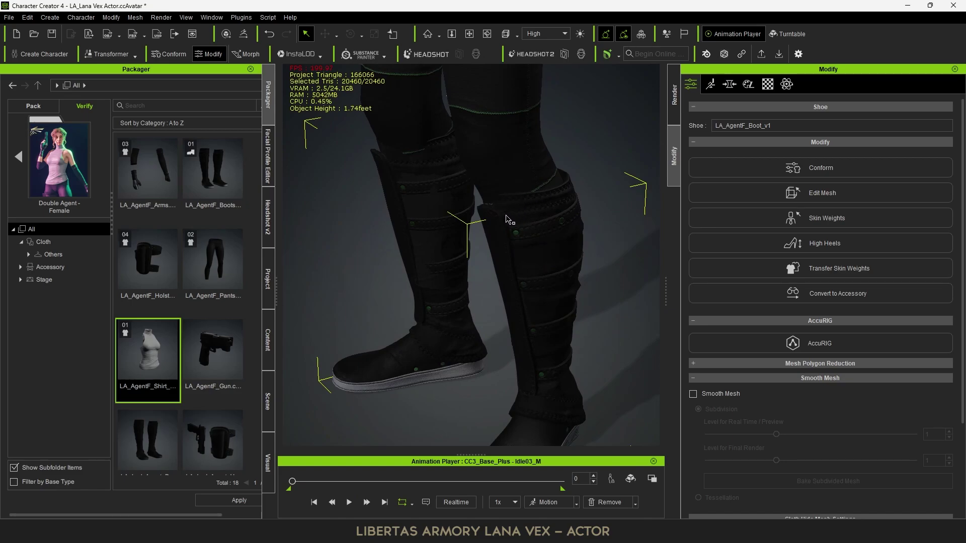
right_drag(505, 216, 593, 223)
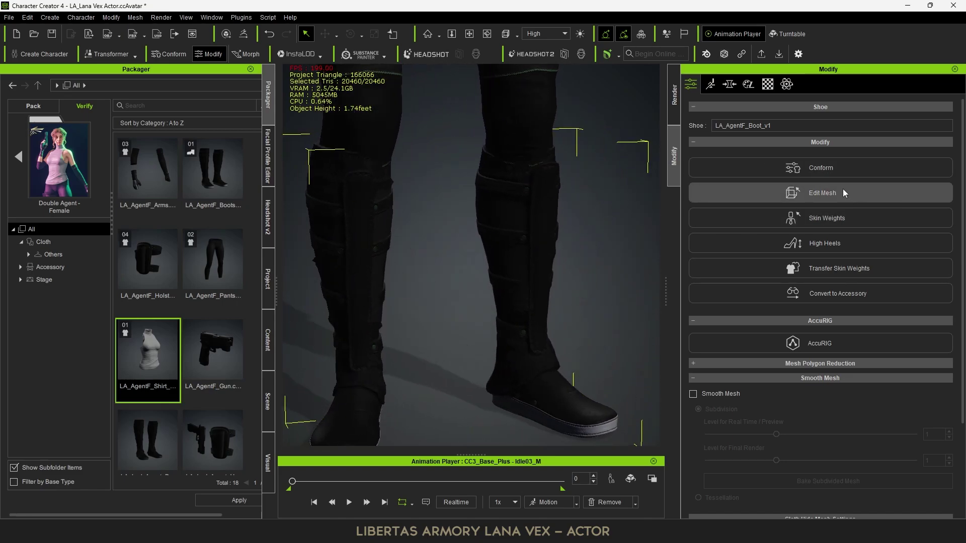
click(822, 193)
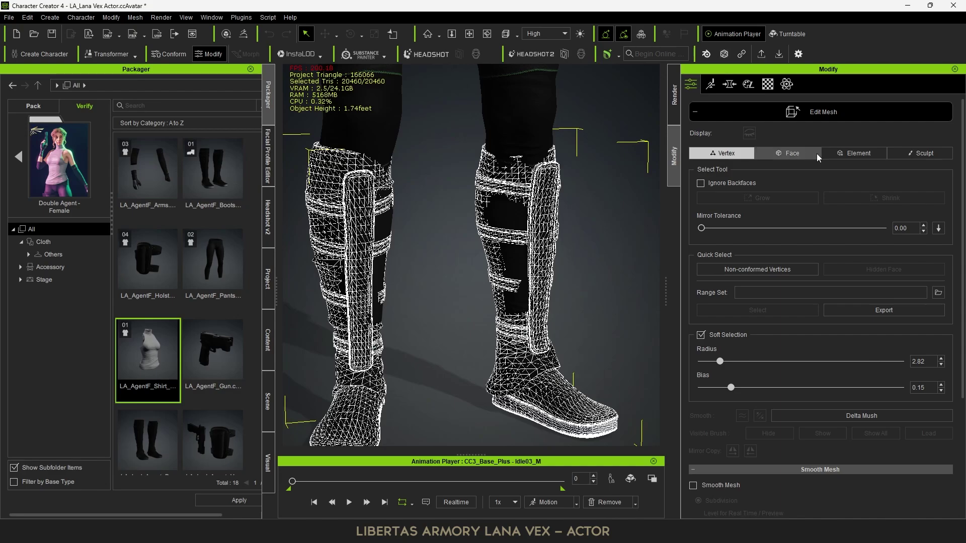
click(852, 154)
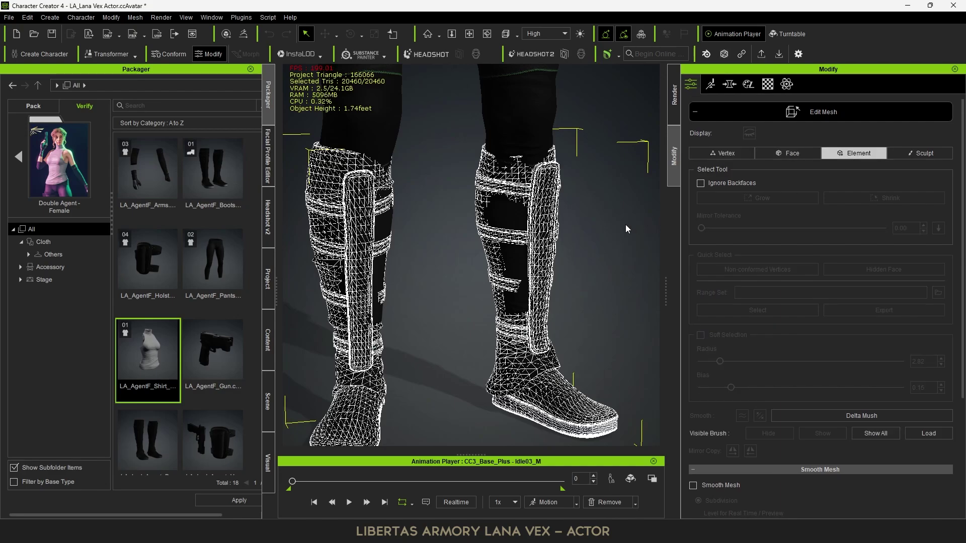
Step: Select the shin guard, shaft and straps of the character's left boot as mesh elements
click(548, 222)
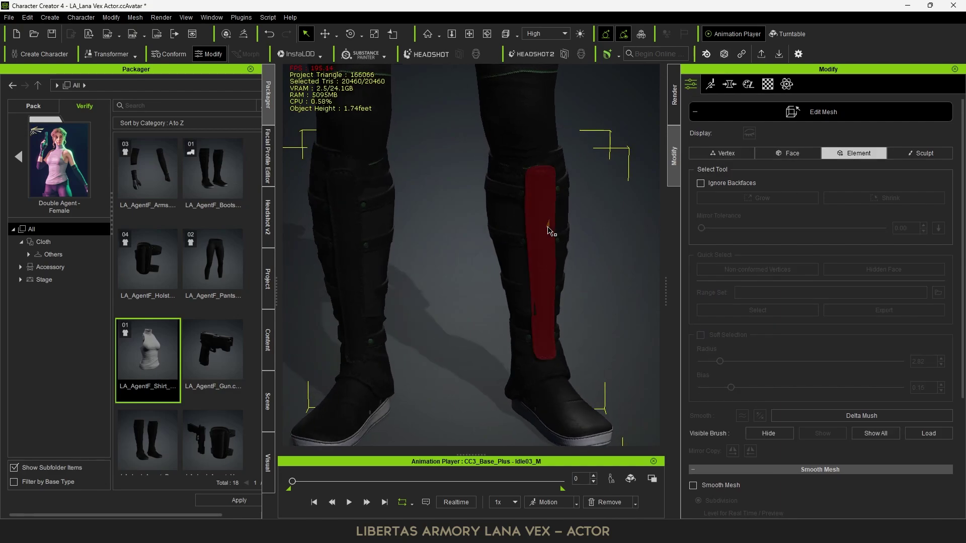
ctrl+click(512, 196)
ctrl+click(504, 237)
ctrl+click(514, 290)
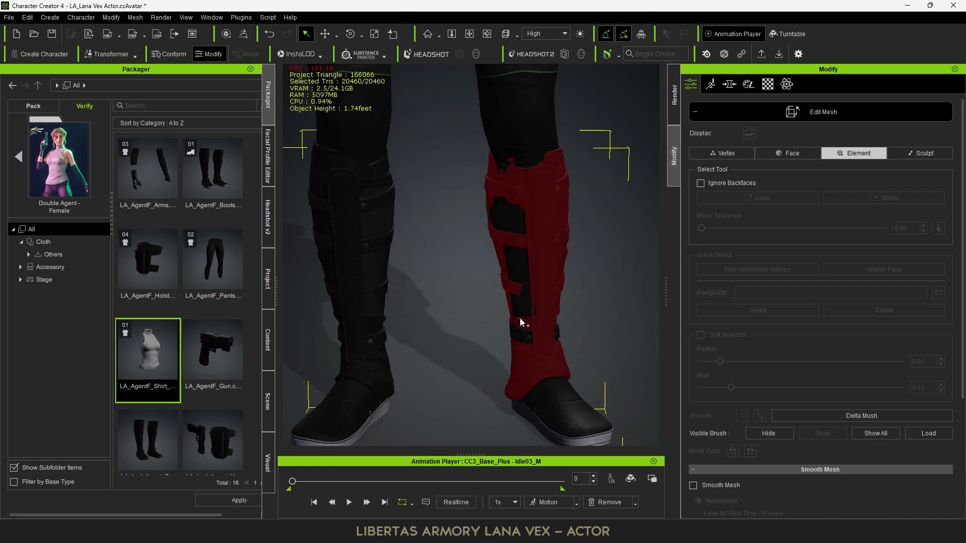
scroll(560, 293, up, 3)
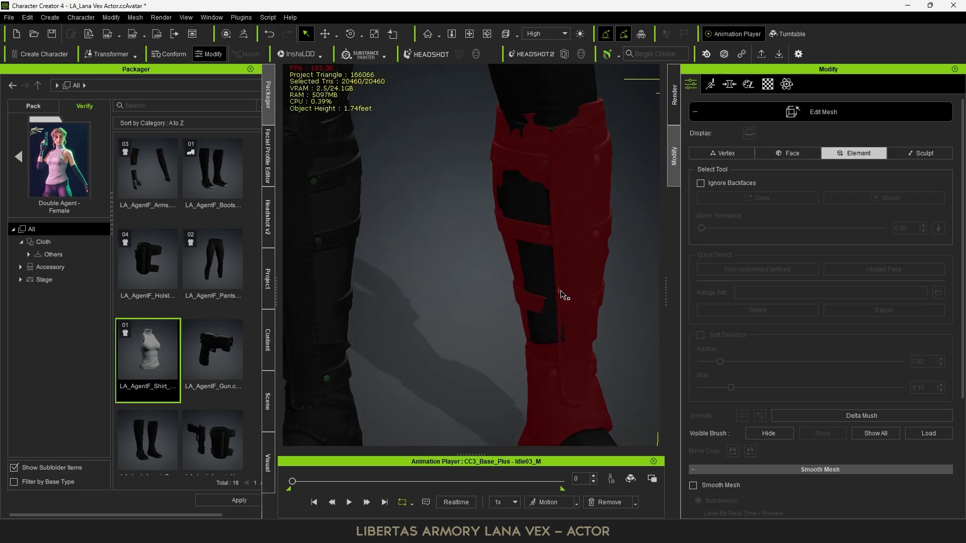
right_drag(562, 295, 448, 280)
scroll(557, 276, down, 4)
right_drag(560, 279, 586, 270)
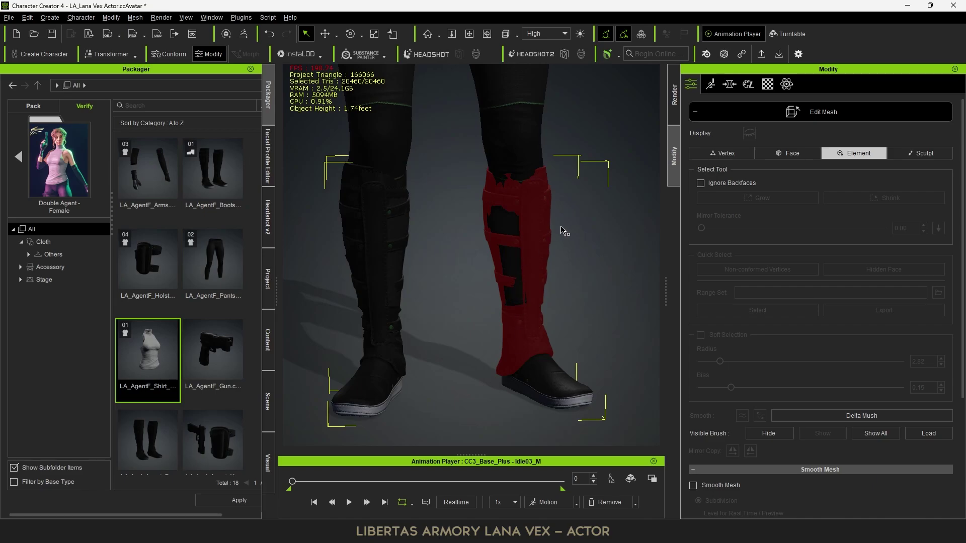
right_drag(565, 231, 417, 242)
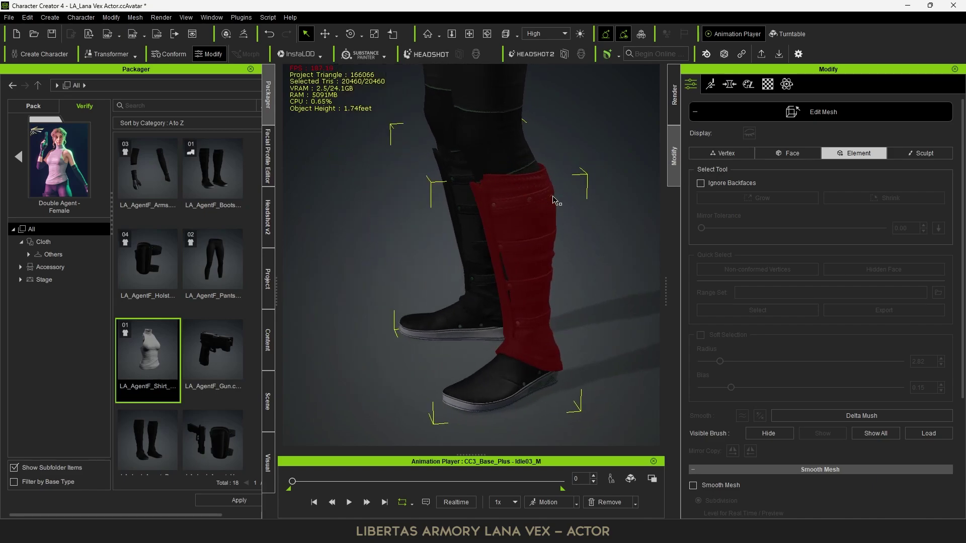
Step: Move the selected left boot parts slightly forward and tilt their top forward so they cover the shin of the pants
key(w)
right_drag(601, 254, 573, 264)
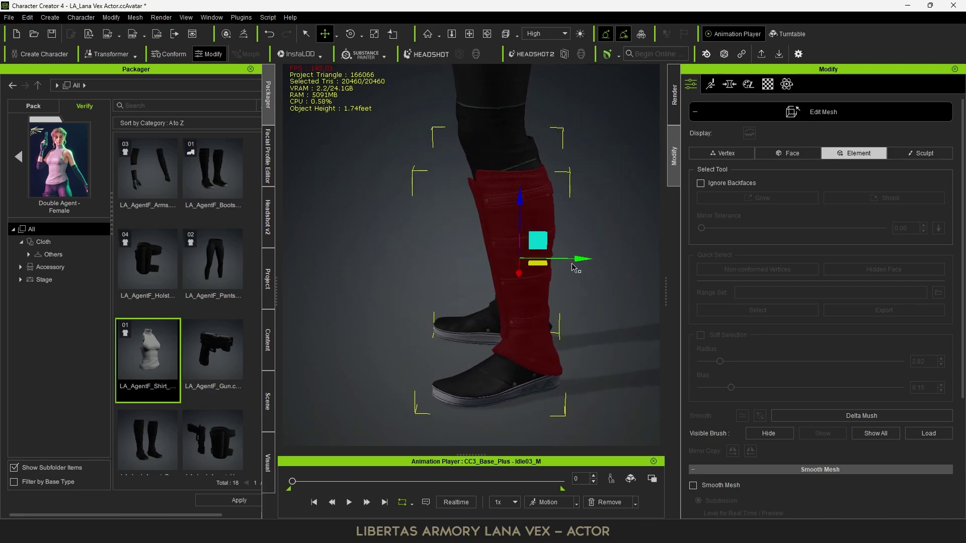
key(e)
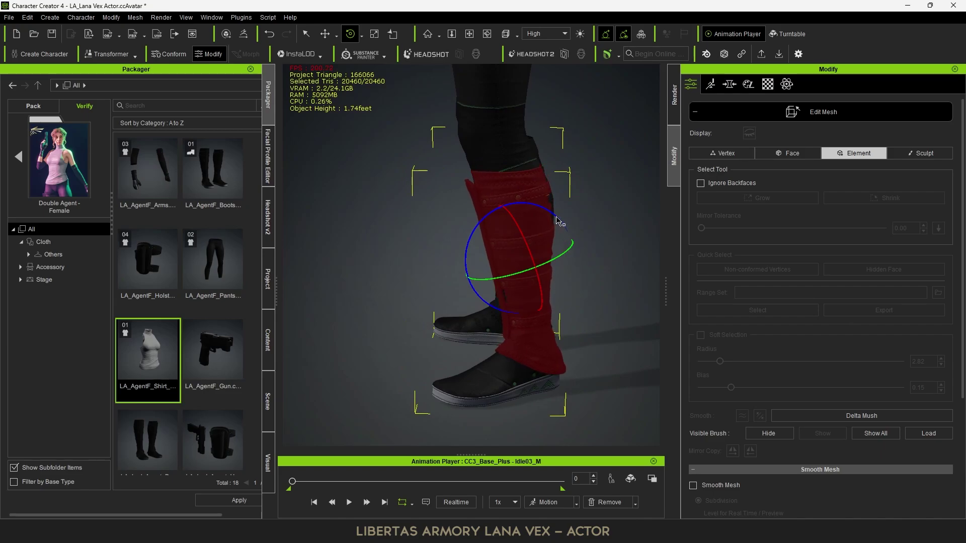
right_drag(455, 241, 417, 249)
right_drag(569, 199, 695, 216)
right_drag(416, 248, 586, 228)
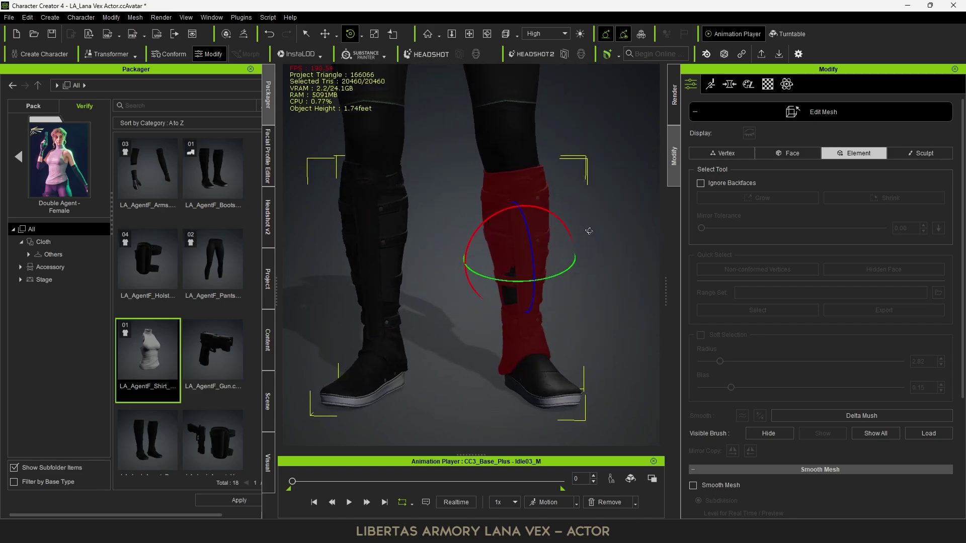
Step: Try to scale the selected left boot parts uniformly, and undo the last change
key(r)
drag(523, 260, 518, 258)
right_drag(518, 259, 481, 282)
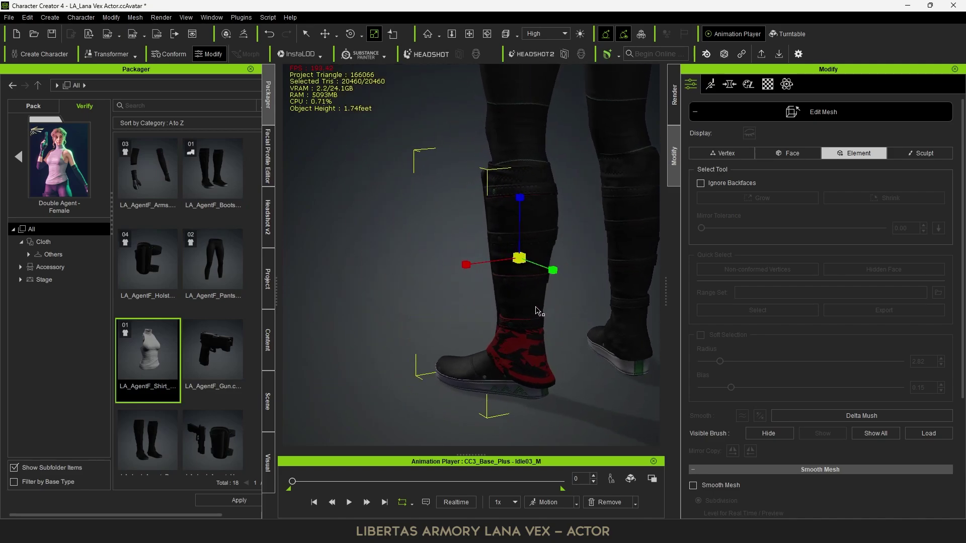
right_drag(544, 332, 509, 313)
click(510, 323)
key(ctrl+z)
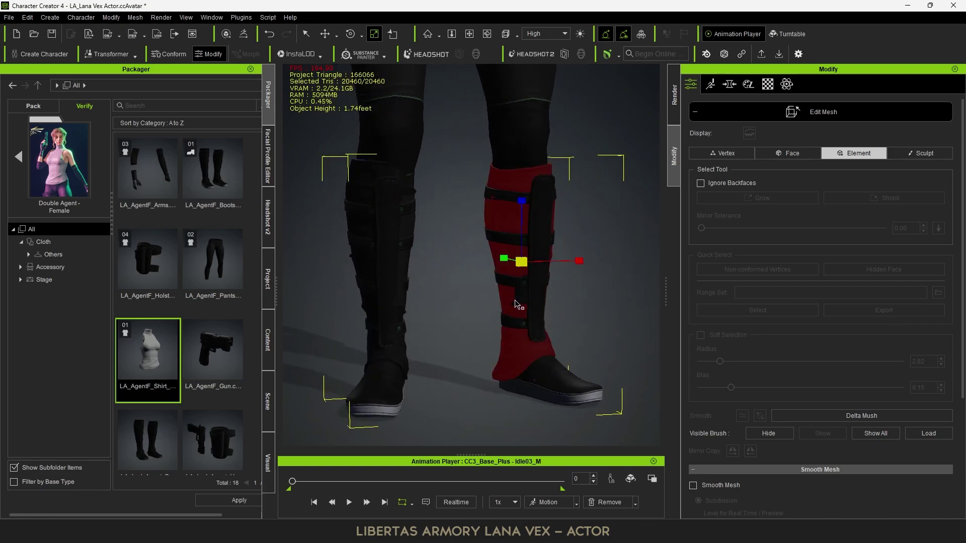
Step: Add the left boot's straps and shin guard to the shaft selection, checking the boot from behind and in front
right_drag(602, 285, 514, 272)
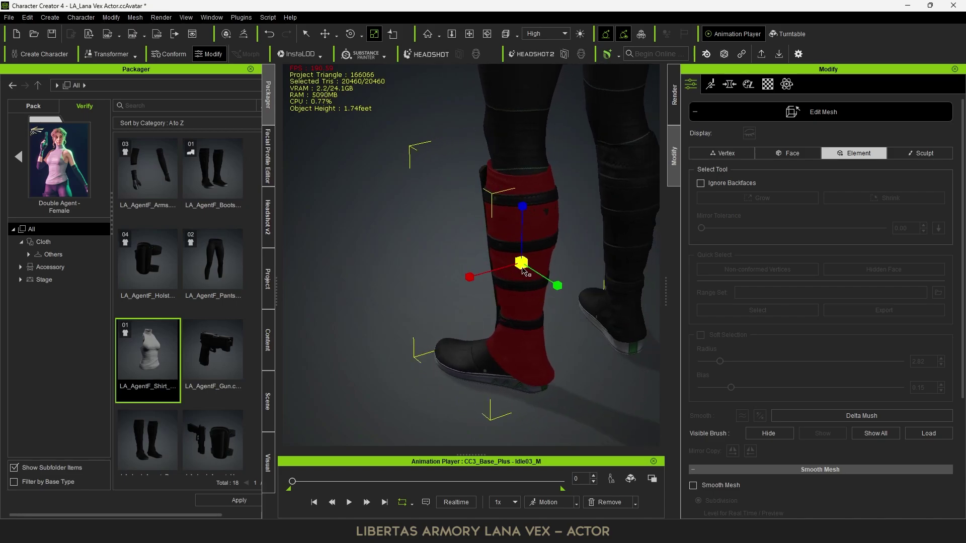
ctrl+click(513, 320)
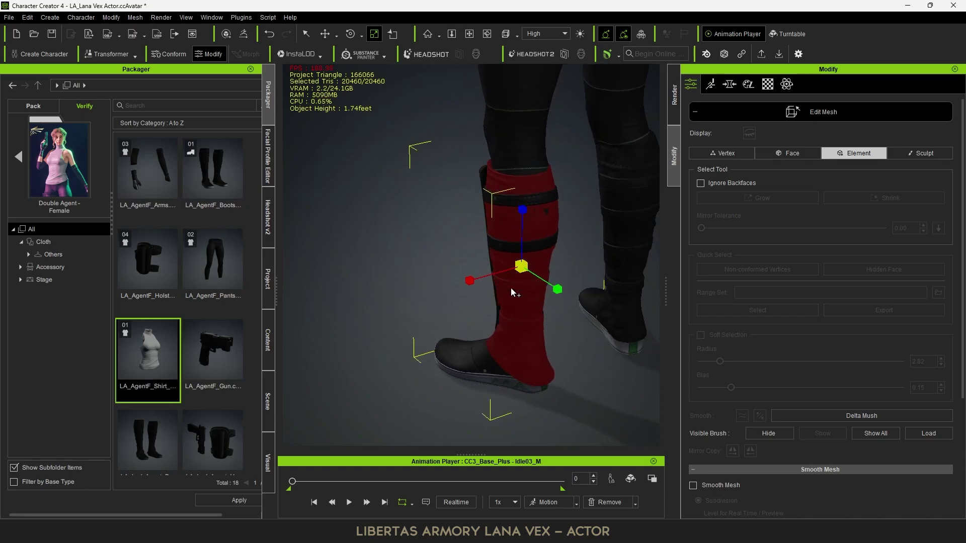
right_drag(436, 243, 328, 244)
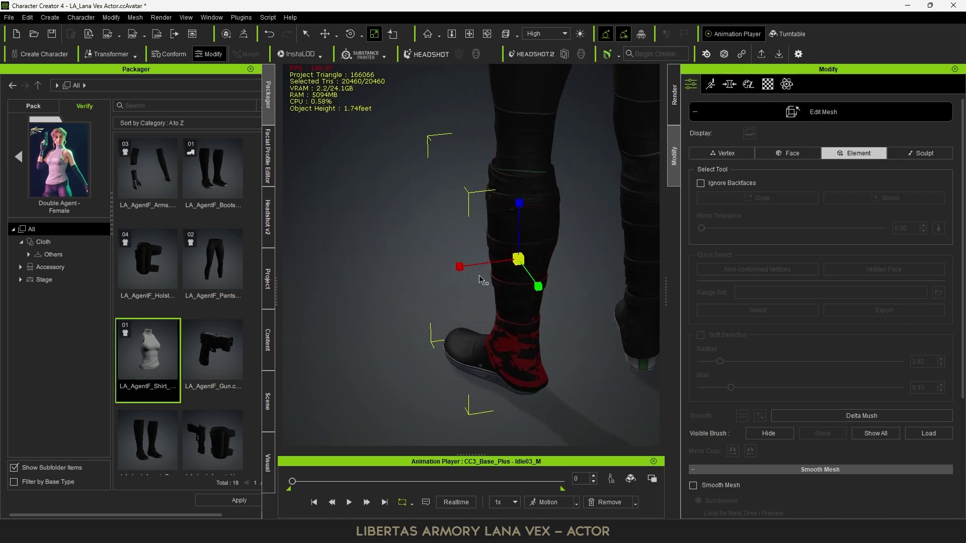
right_drag(480, 275, 628, 262)
click(519, 230)
right_drag(455, 256, 518, 253)
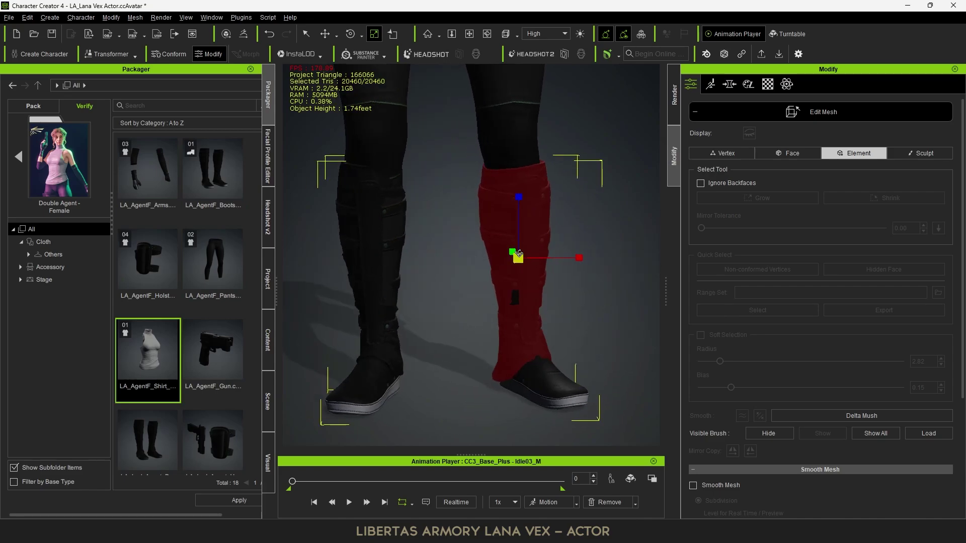
Step: Examine the gap above the left boot's lowest strap with the Move tool active on the selected parts
scroll(511, 294, up, 4)
right_drag(508, 293, 548, 306)
middle_drag(548, 306, 533, 287)
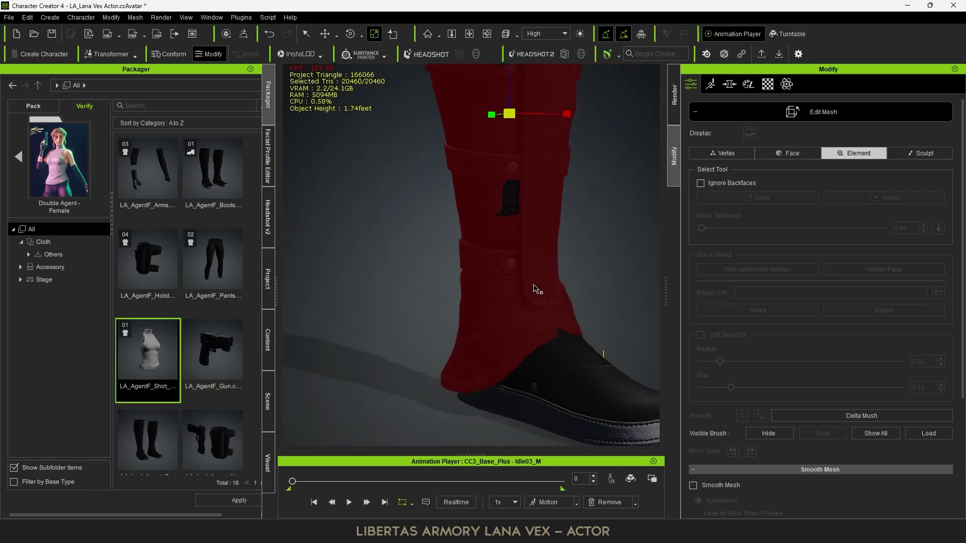
scroll(527, 283, down, 2)
key(w)
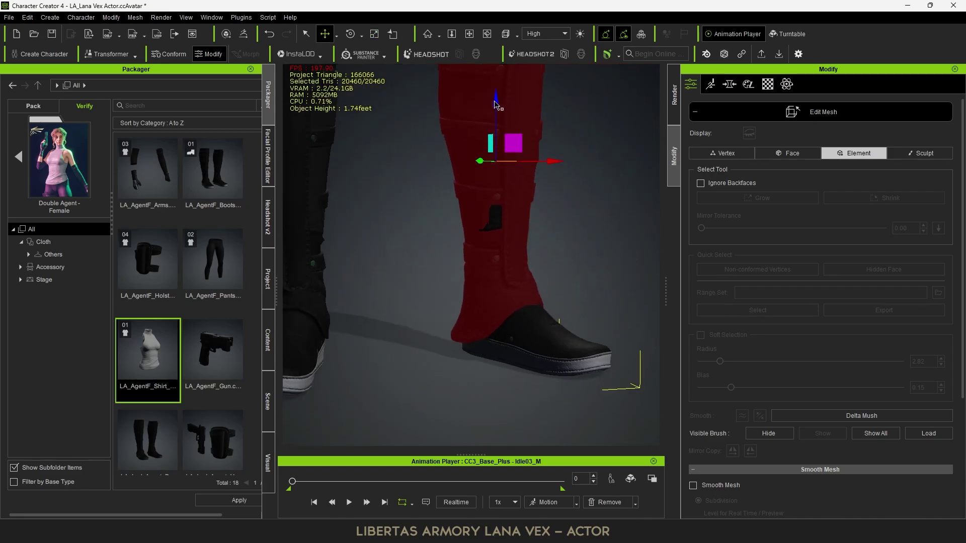
right_drag(496, 104, 493, 233)
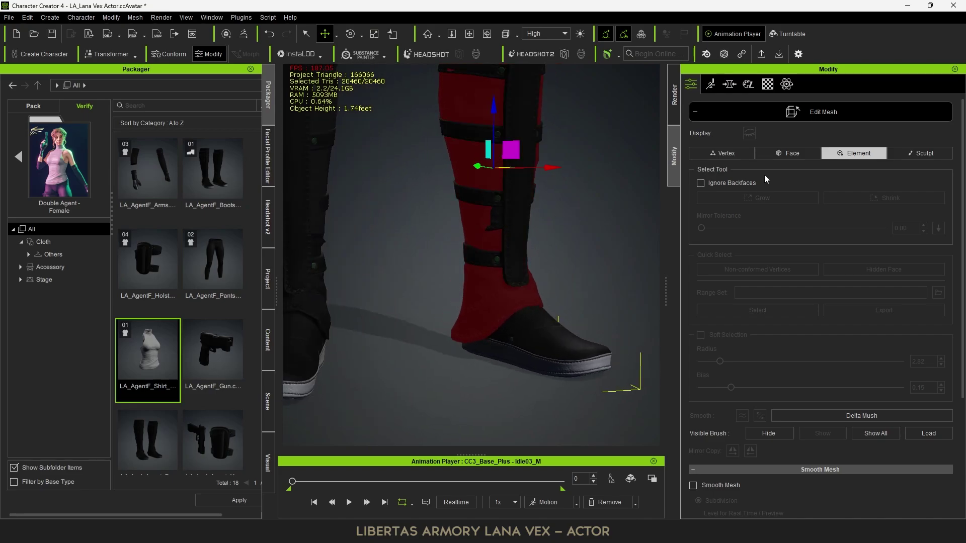
Step: Select a vertex beside the gap above the left boot's lowest strap, with soft selection radius 5.79 and bias 0.29
click(721, 153)
scroll(503, 229, up, 5)
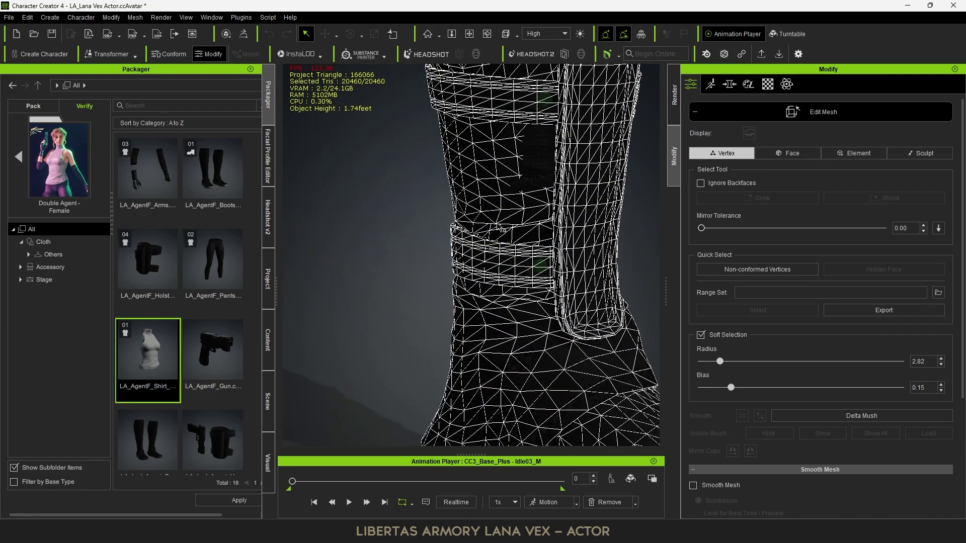
click(520, 176)
right_drag(519, 189, 541, 280)
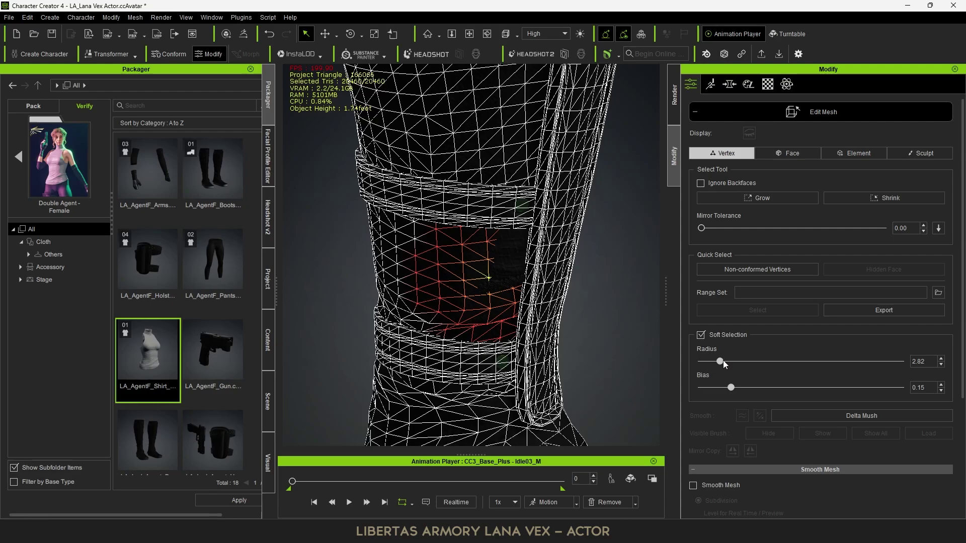
drag(723, 360, 742, 364)
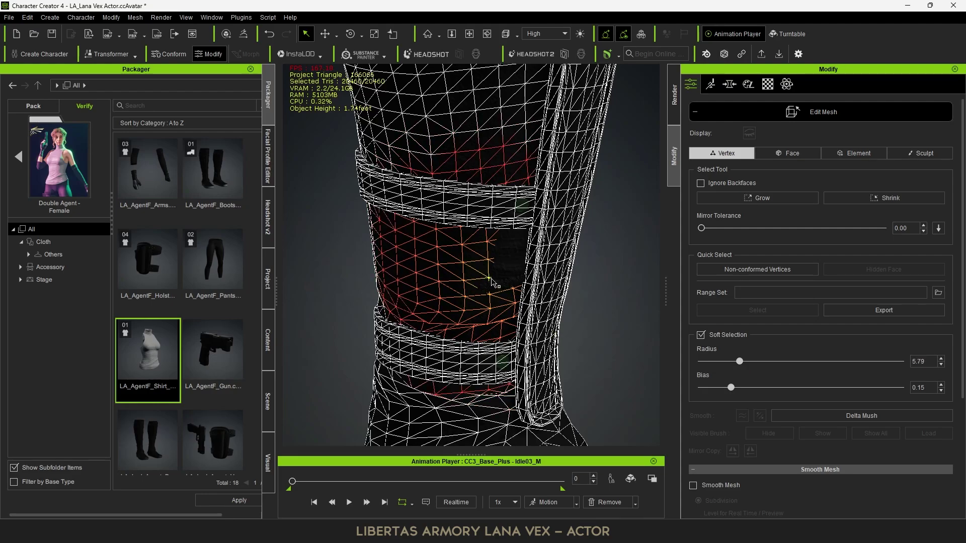
mouse_move(495, 285)
right_down()
mouse_move(469, 286)
mouse_move(490, 287)
right_up()
middle_drag(490, 287, 504, 298)
scroll(503, 298, down, 2)
right_drag(505, 301, 500, 296)
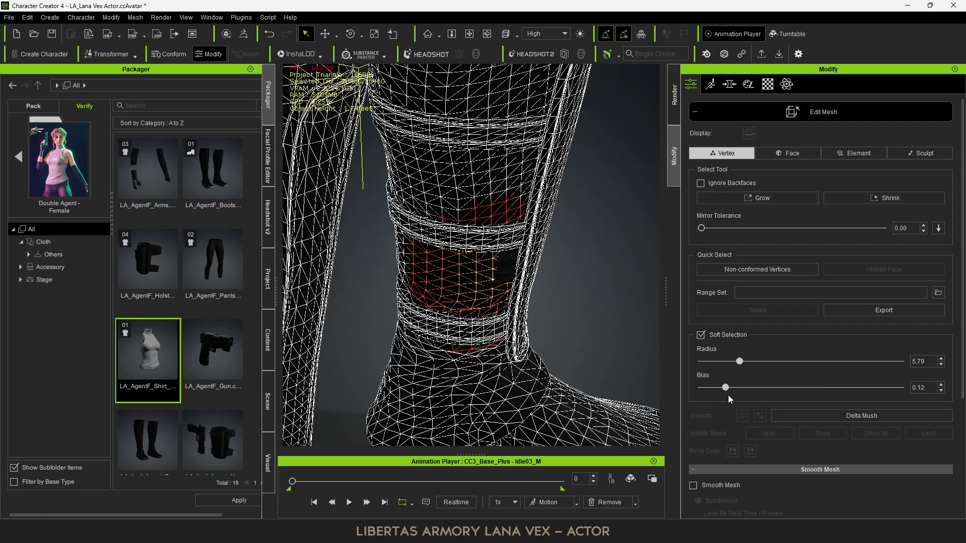
drag(764, 396, 761, 396)
Step: Move the soft-selected patch of the left boot's shaft forward over the pants
right_drag(535, 305, 506, 317)
key(w)
right_drag(505, 276, 499, 297)
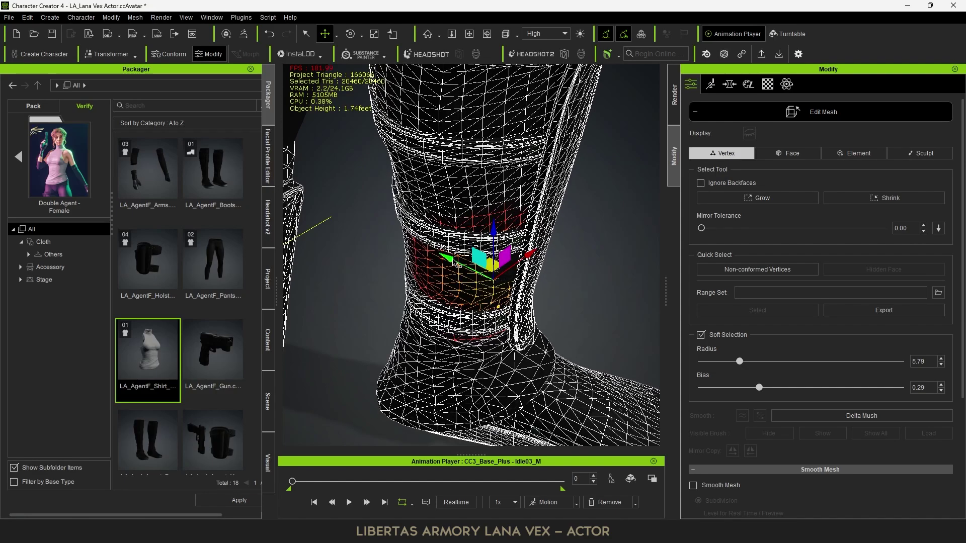
right_drag(454, 262, 495, 263)
Step: Pick a vertex at the lower edge of the gap beside the shin guard and move it forward over the pants
key(q)
click(511, 278)
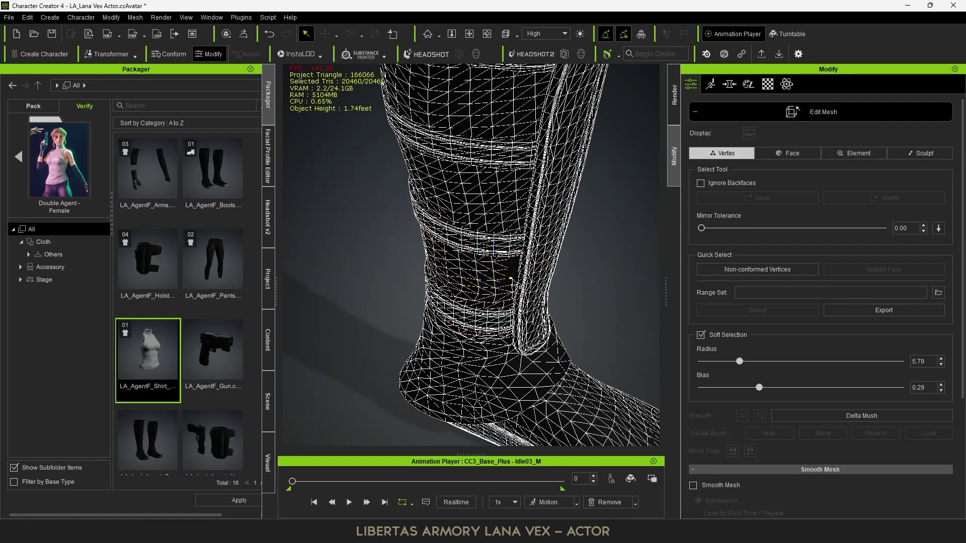
scroll(526, 321, up, 5)
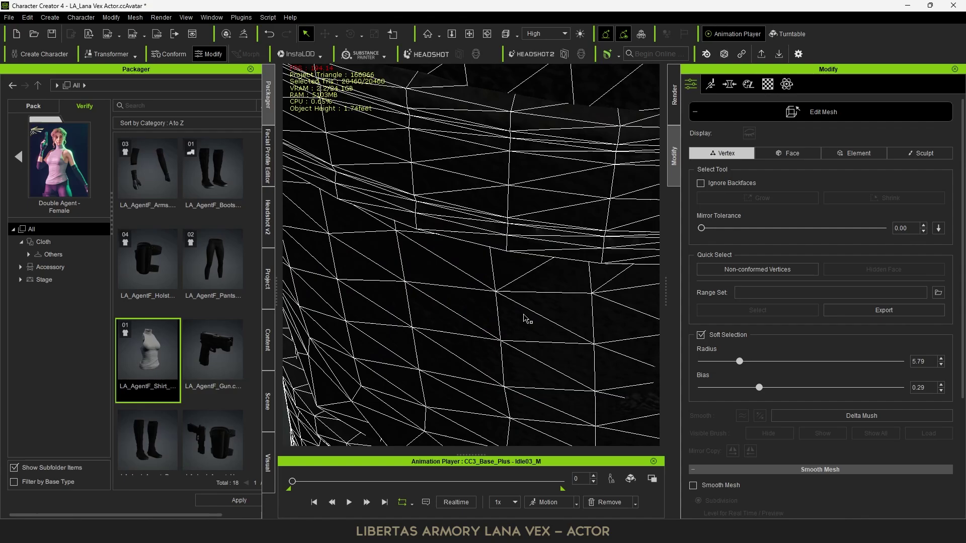
scroll(526, 321, down, 3)
right_drag(551, 316, 520, 286)
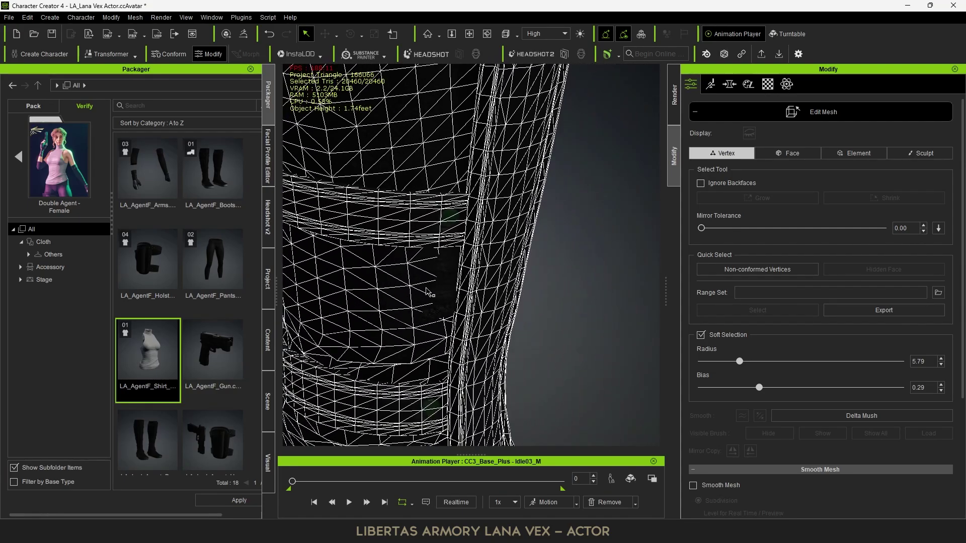
click(443, 320)
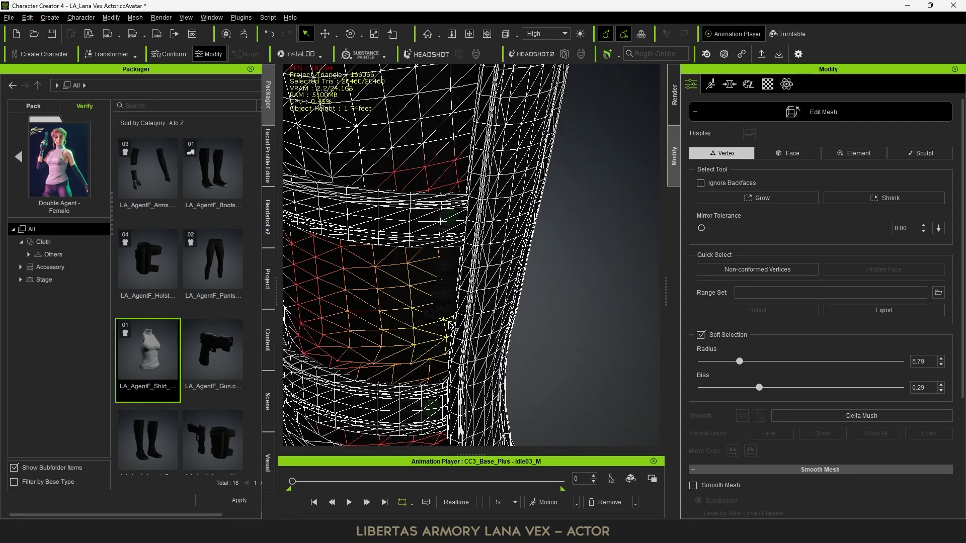
key(w)
drag(404, 312, 400, 311)
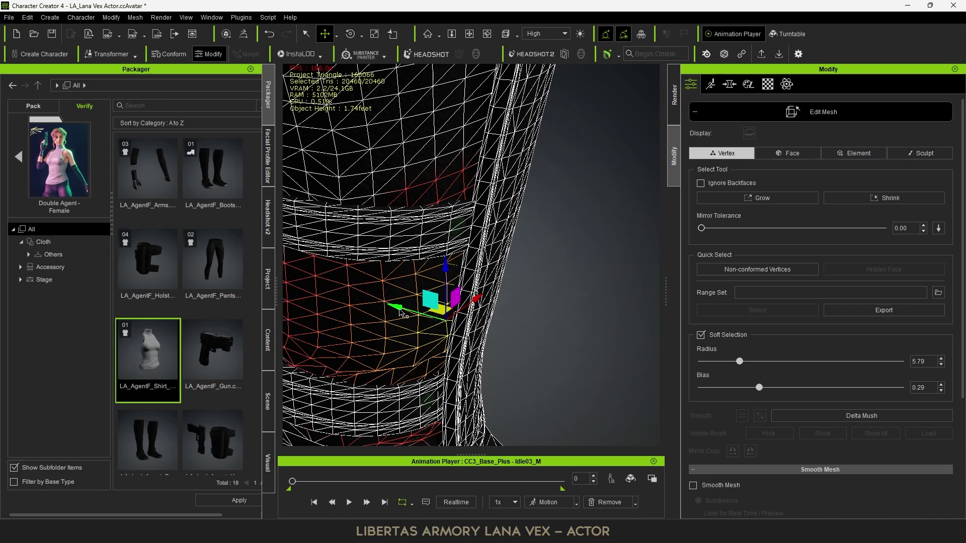
Step: Examine the reshaped area beside the left boot's shin guard from the front
right_drag(471, 320, 372, 253)
right_drag(430, 271, 355, 259)
right_drag(443, 287, 399, 296)
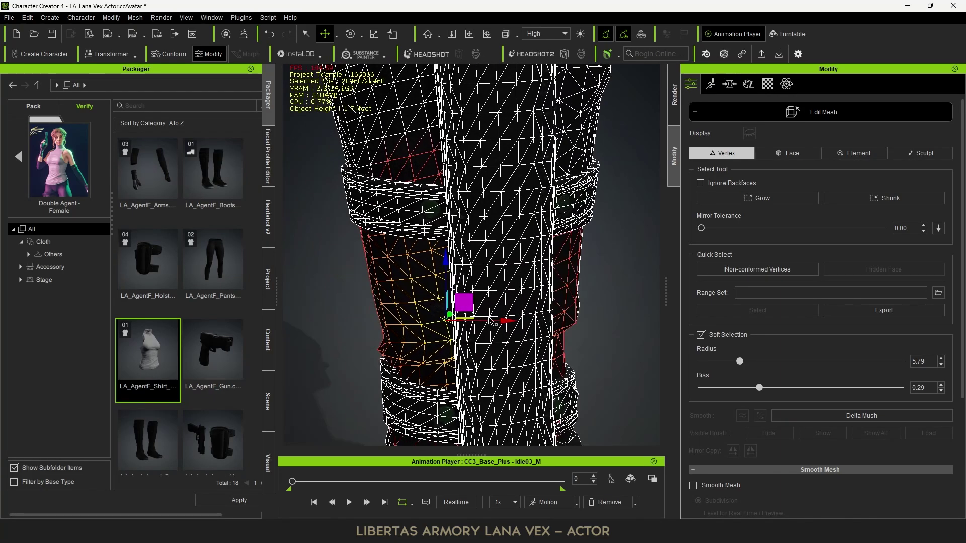
scroll(503, 322, down, 2)
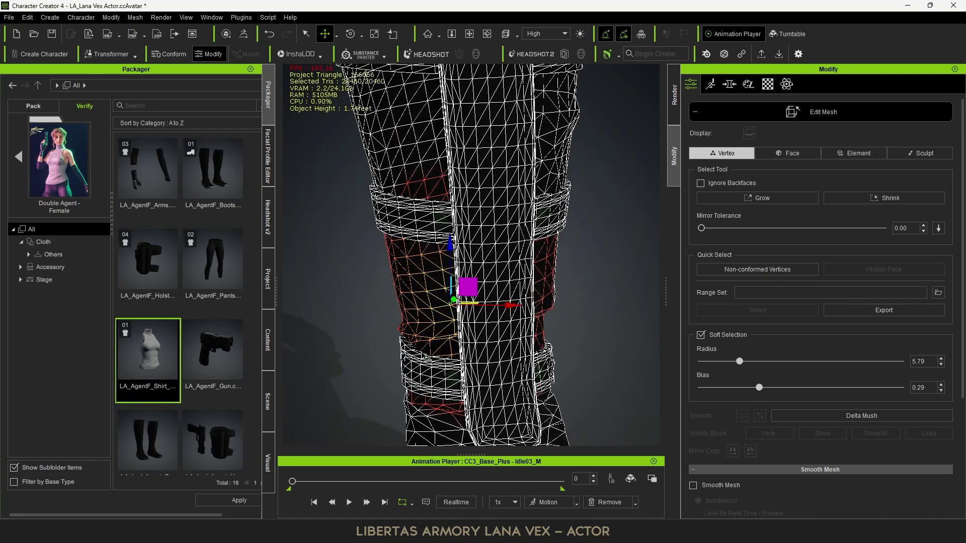
right_drag(478, 381, 489, 302)
right_drag(474, 358, 451, 348)
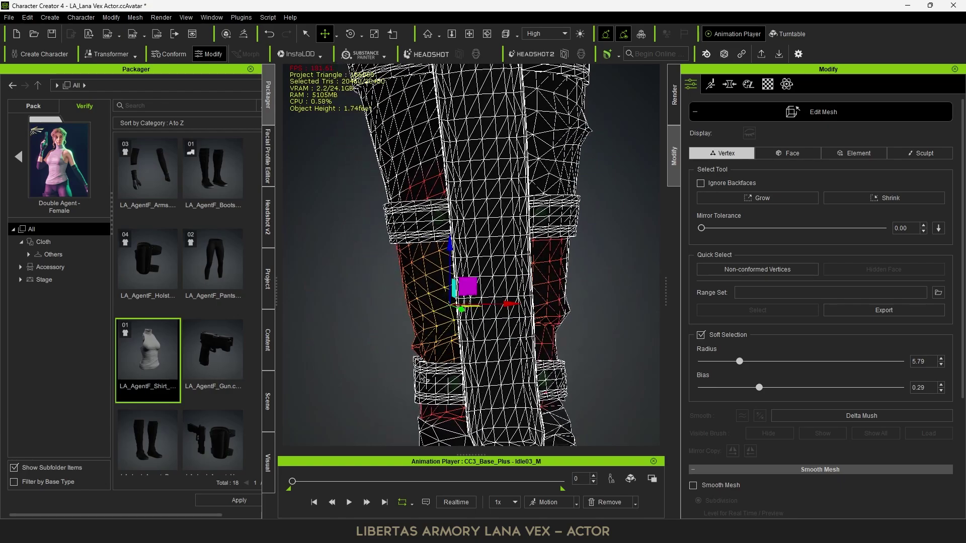
Step: Check the left boot's wireframe around the shin guard from the side and finish editing the boot mesh
right_drag(425, 377, 458, 332)
right_drag(488, 214, 499, 181)
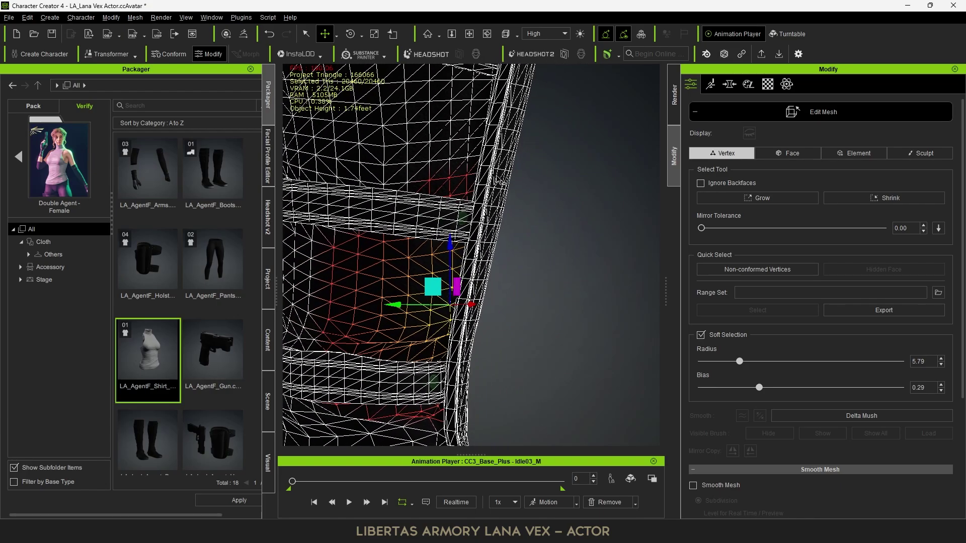
scroll(479, 322, down, 5)
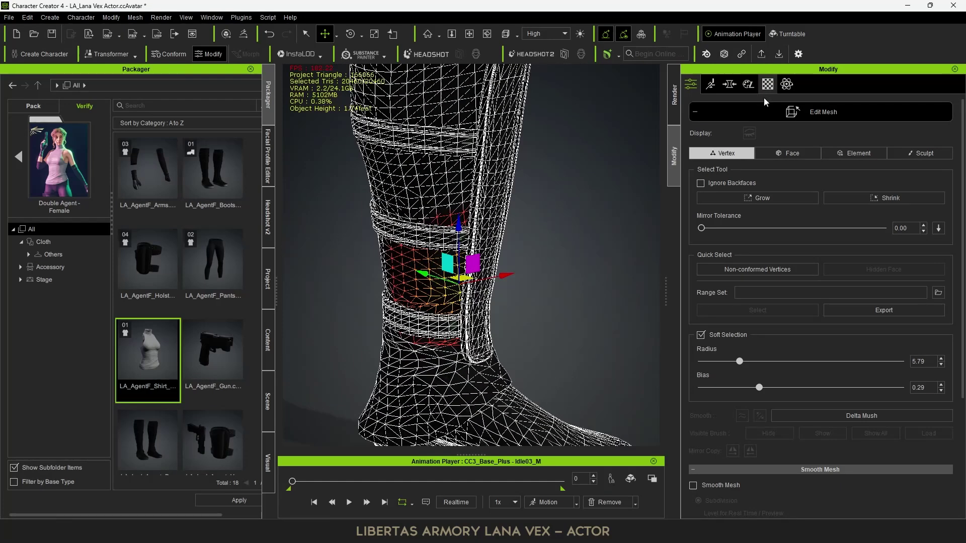
click(767, 111)
Step: Examine the reshaped boots from the front, side and back, and the whole outfit on the full-length actor
scroll(514, 298, down, 5)
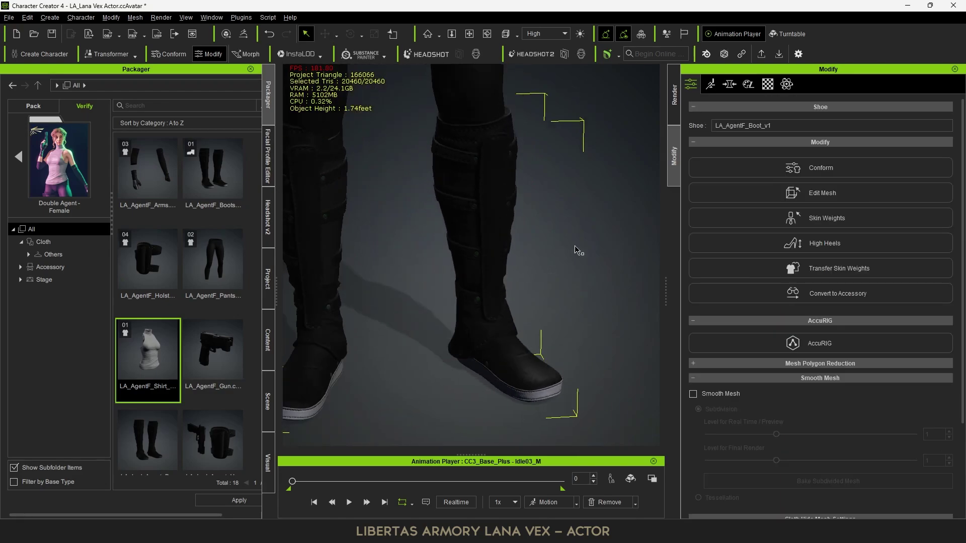
right_drag(577, 250, 541, 216)
scroll(482, 318, up, 5)
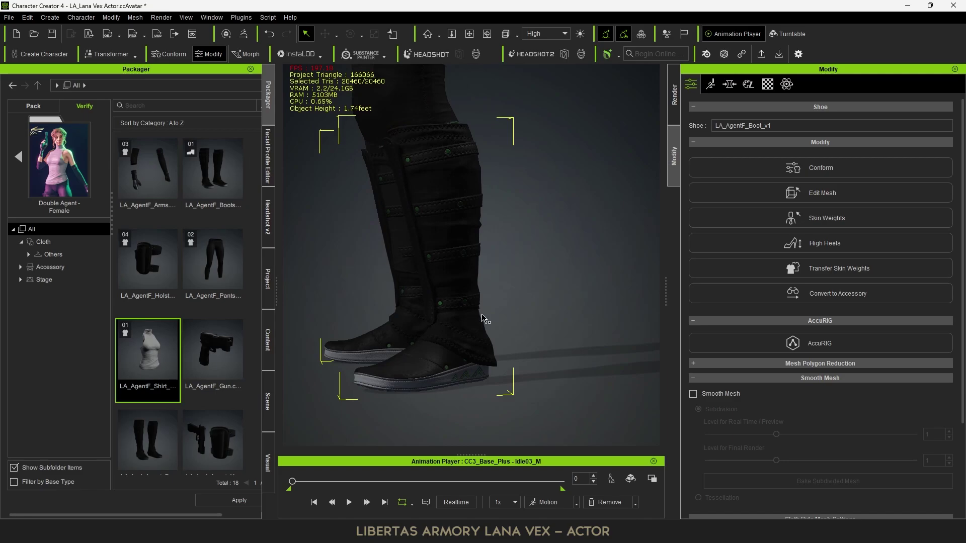
right_drag(482, 318, 642, 317)
middle_drag(490, 303, 541, 337)
scroll(429, 318, down, 2)
right_drag(400, 244, 368, 203)
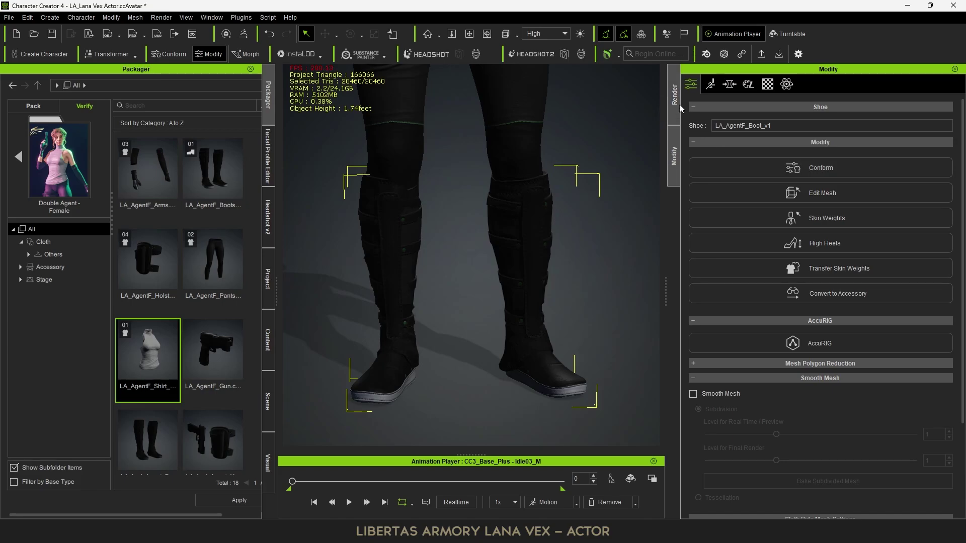
scroll(521, 157, down, 5)
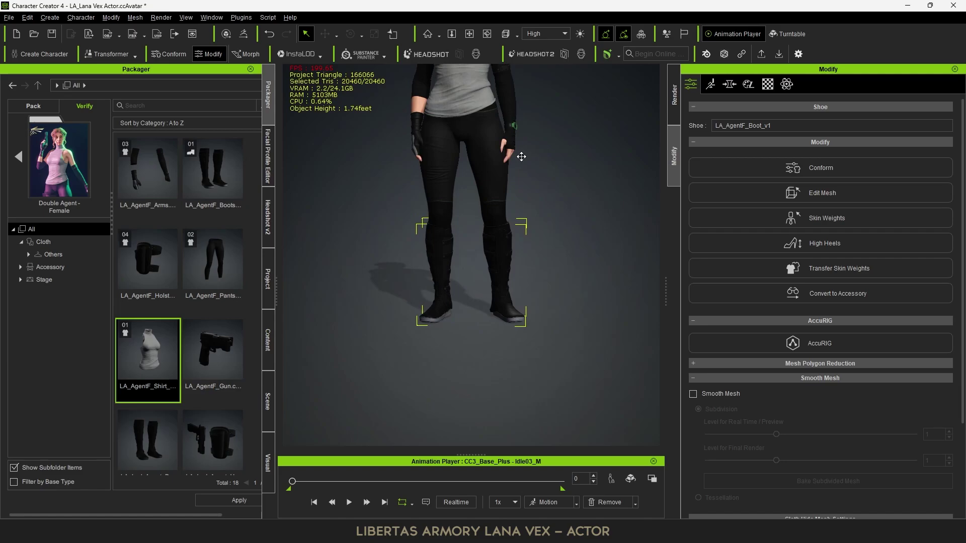
scroll(522, 156, down, 5)
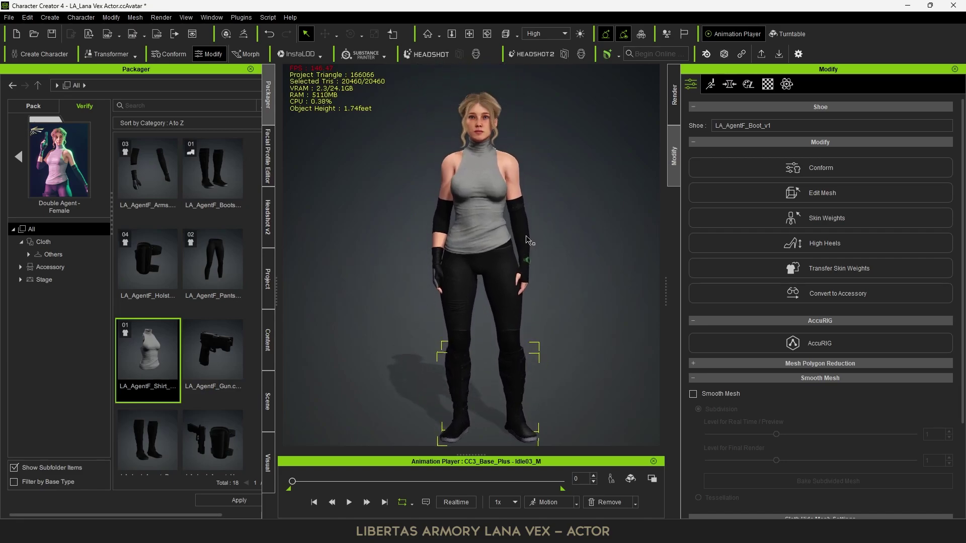
right_drag(547, 211, 502, 218)
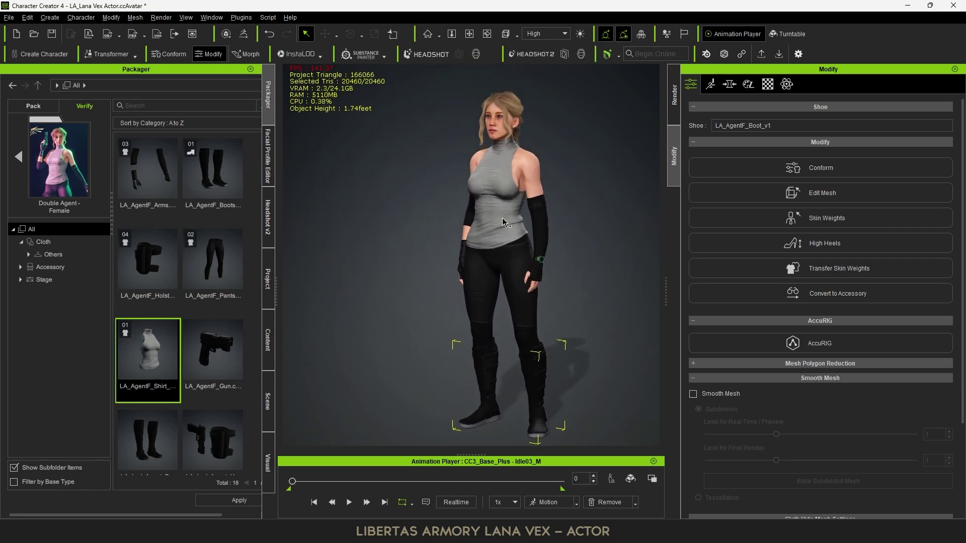
middle_drag(529, 220, 517, 240)
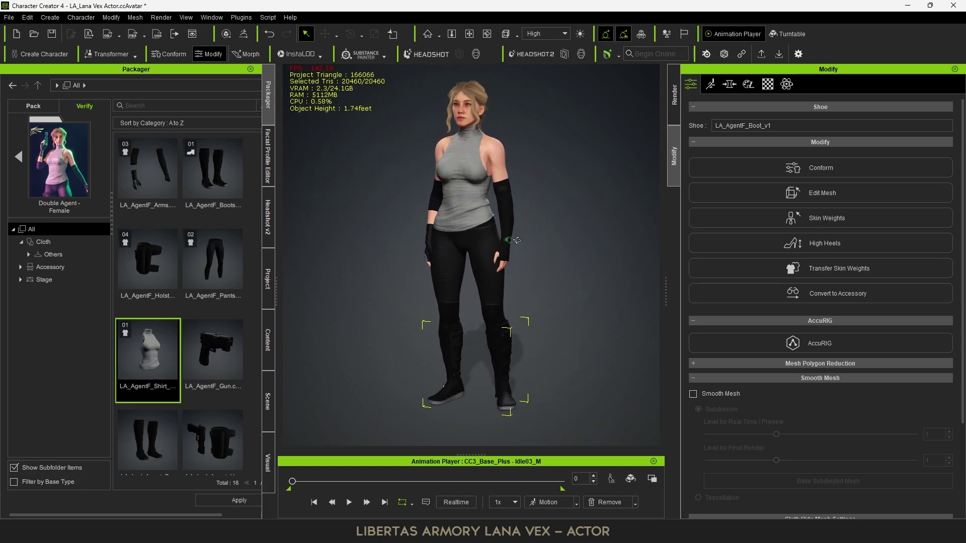